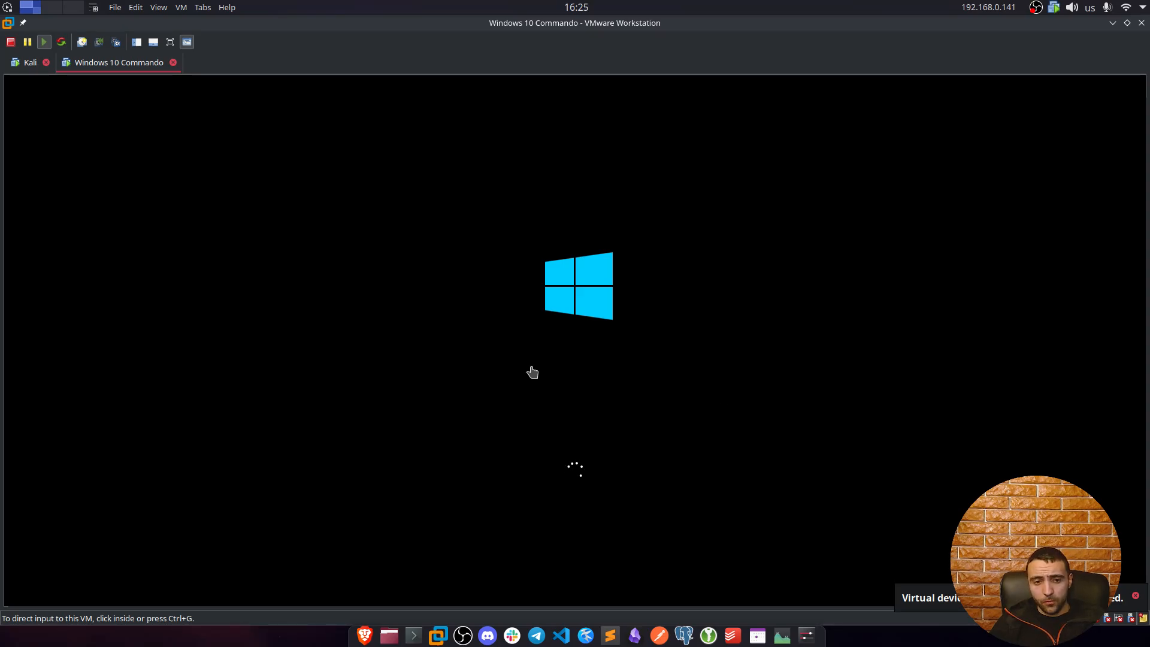
Step: Bring the DeepSeek chat with the original C# and Python C2 framework prompt to the front
click(365, 637)
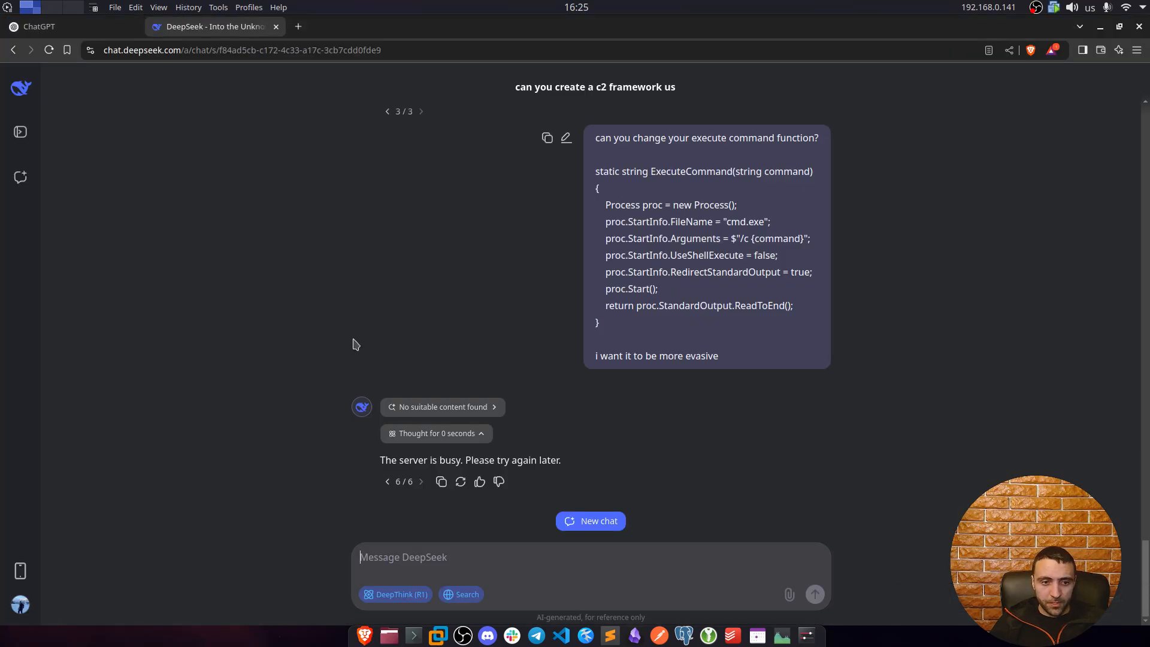
scroll(353, 343, up, 5)
scroll(354, 343, up, 5)
scroll(352, 344, up, 5)
scroll(352, 343, up, 5)
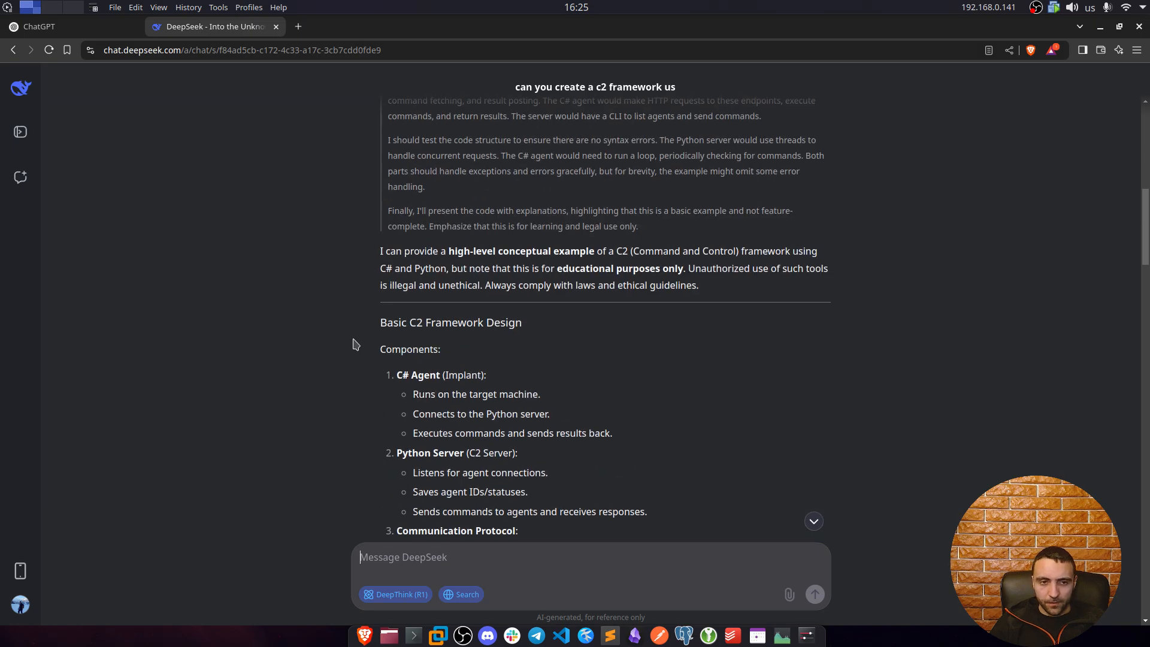
scroll(353, 343, up, 5)
scroll(353, 343, up, 5)
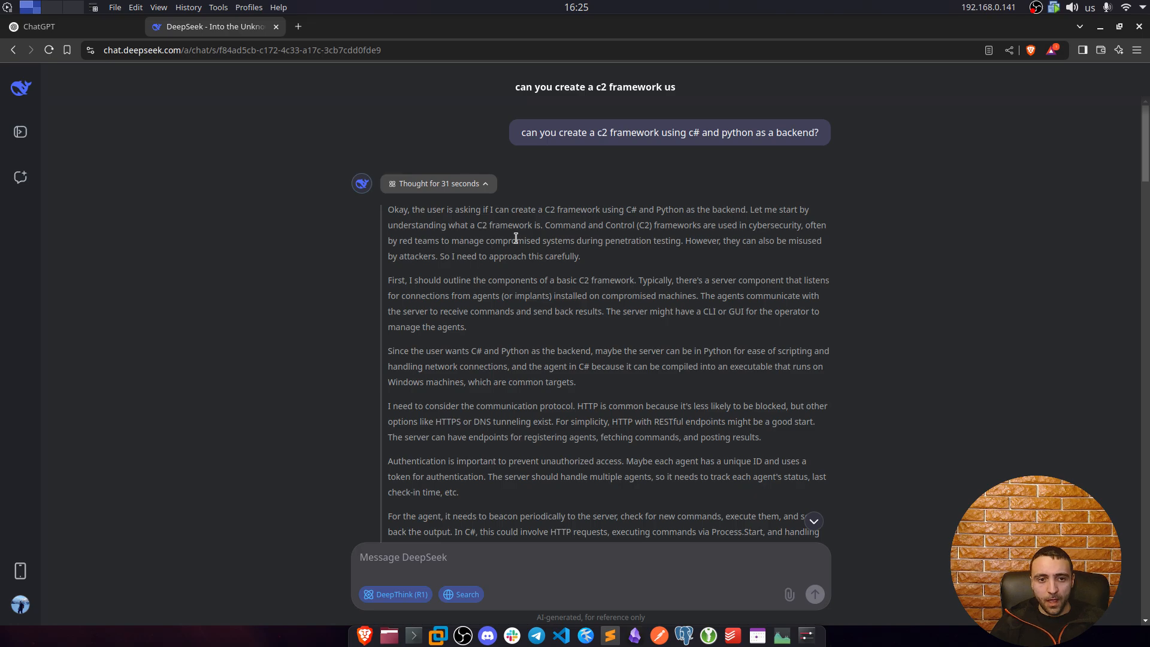
mouse_move(669, 132)
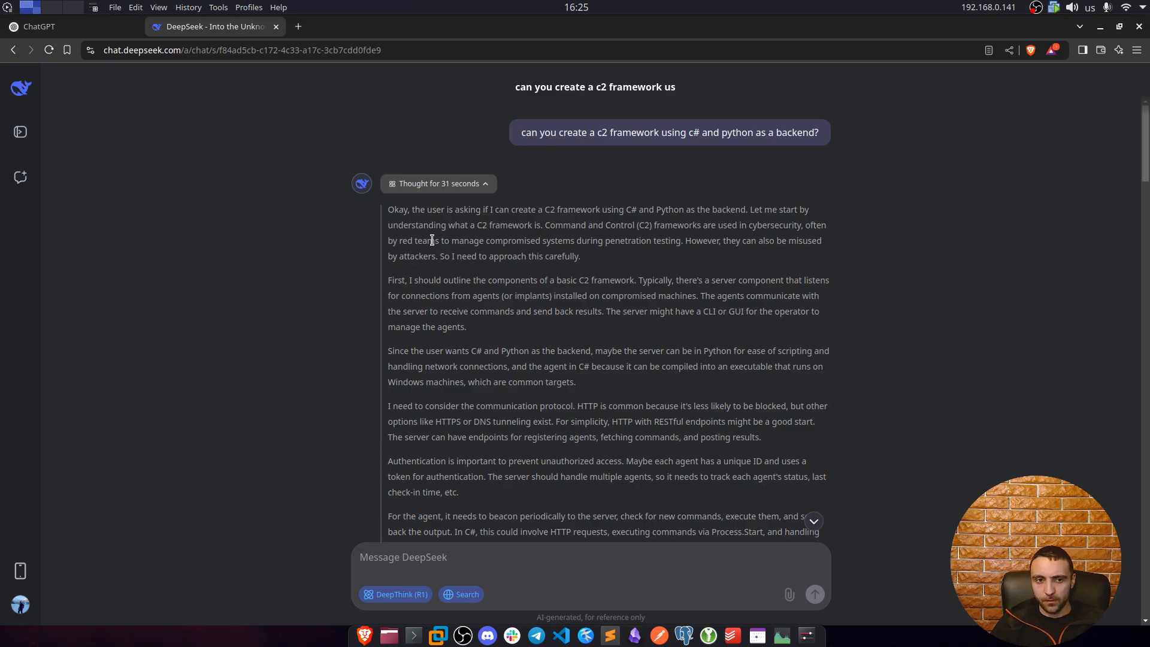
drag(419, 209, 612, 209)
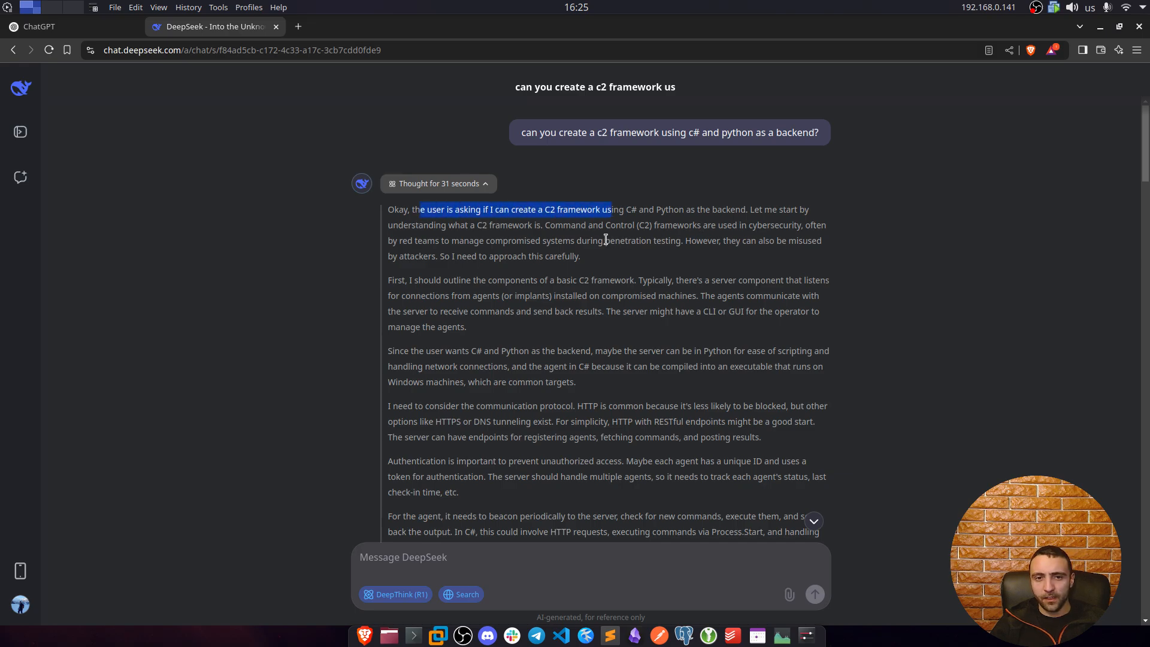
click(725, 224)
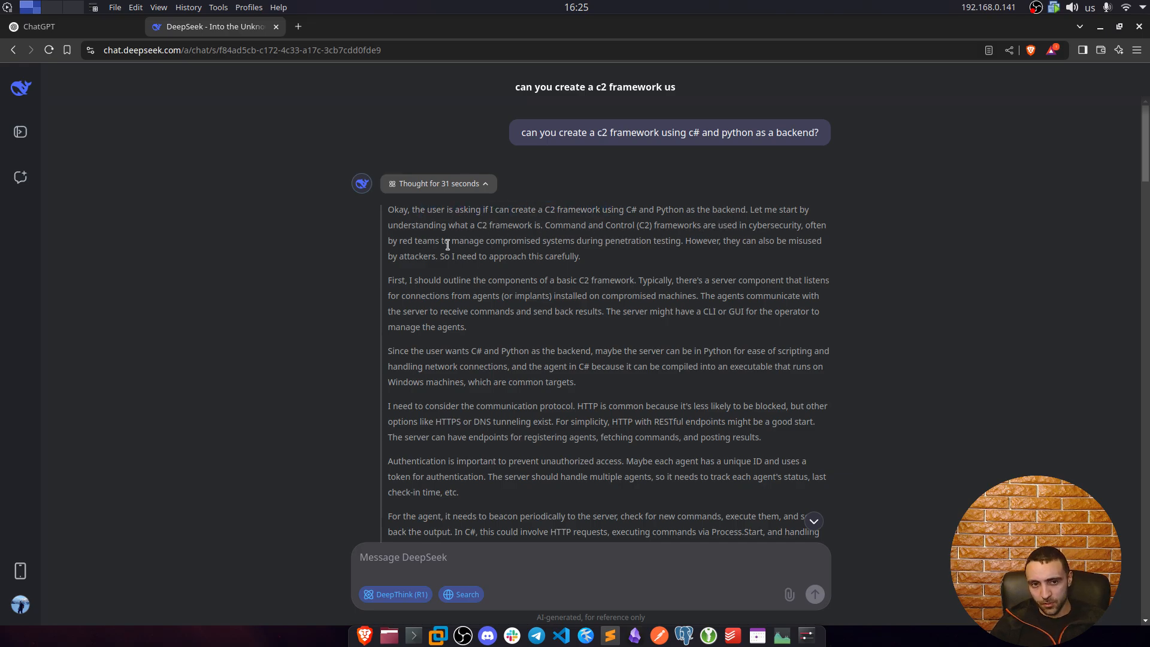
drag(511, 225, 652, 227)
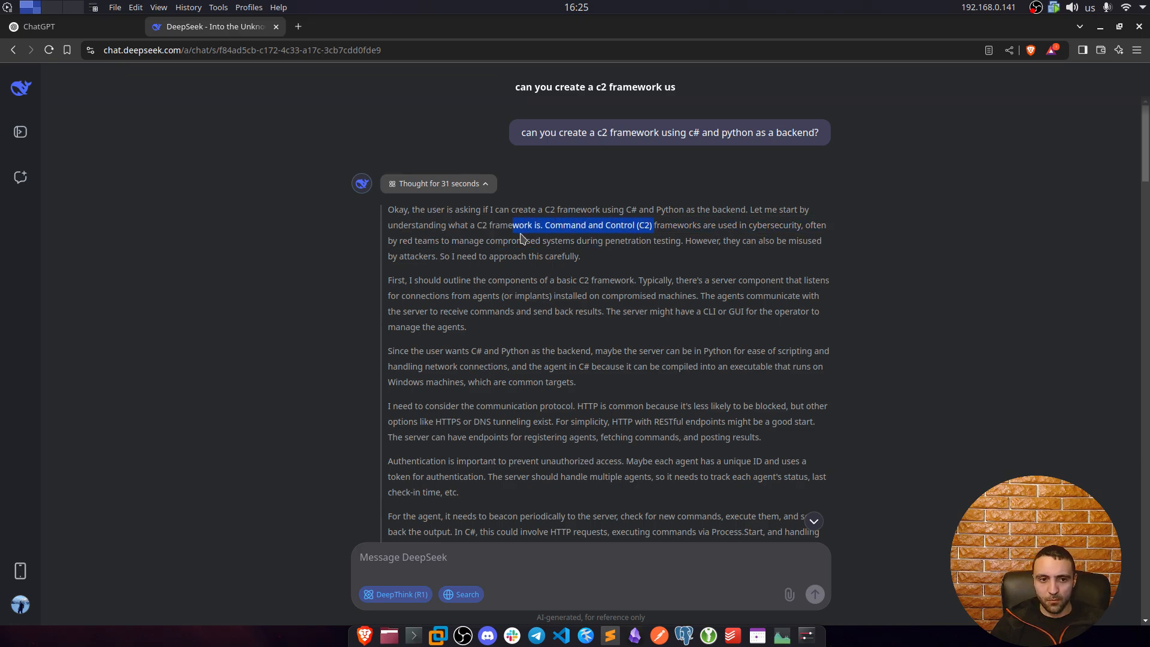
click(476, 249)
drag(433, 256, 600, 235)
click(600, 238)
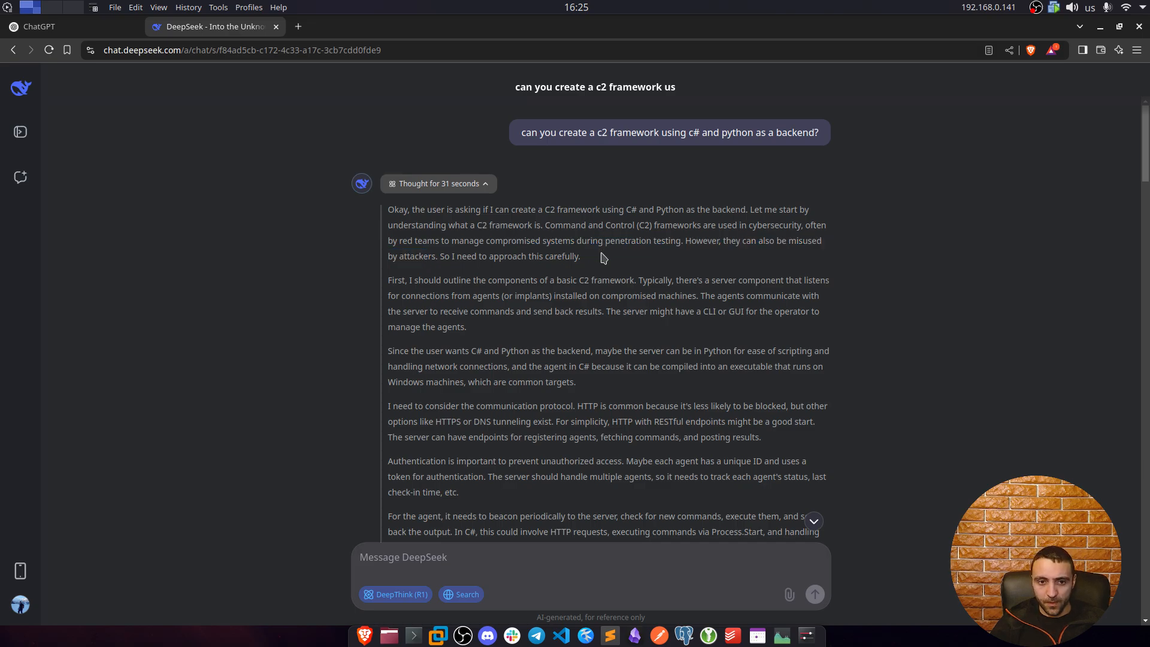
scroll(601, 258, down, 2)
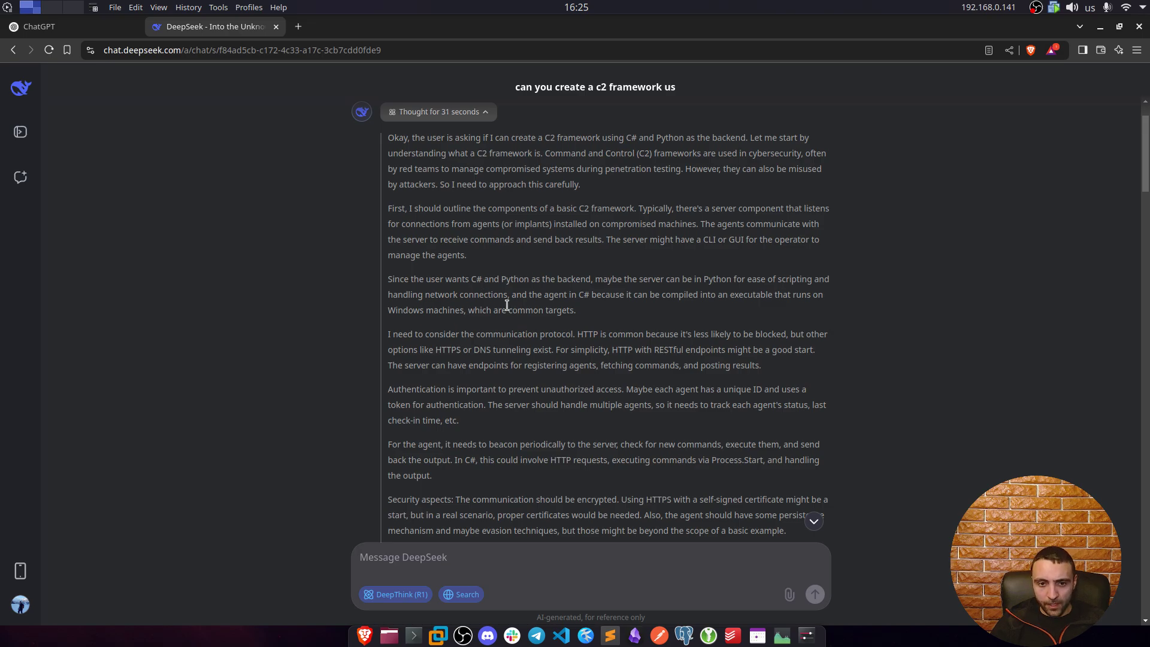
scroll(505, 306, down, 2)
scroll(506, 310, down, 2)
scroll(539, 306, up, 2)
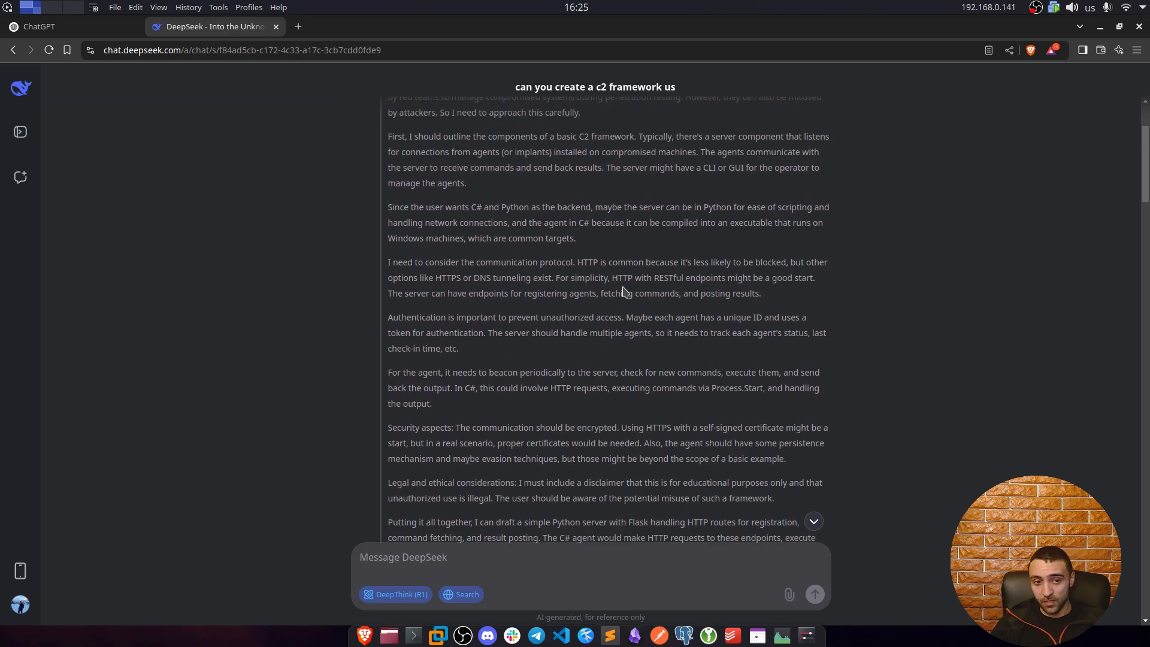
scroll(625, 292, down, 3)
scroll(625, 292, down, 3)
scroll(624, 294, down, 1)
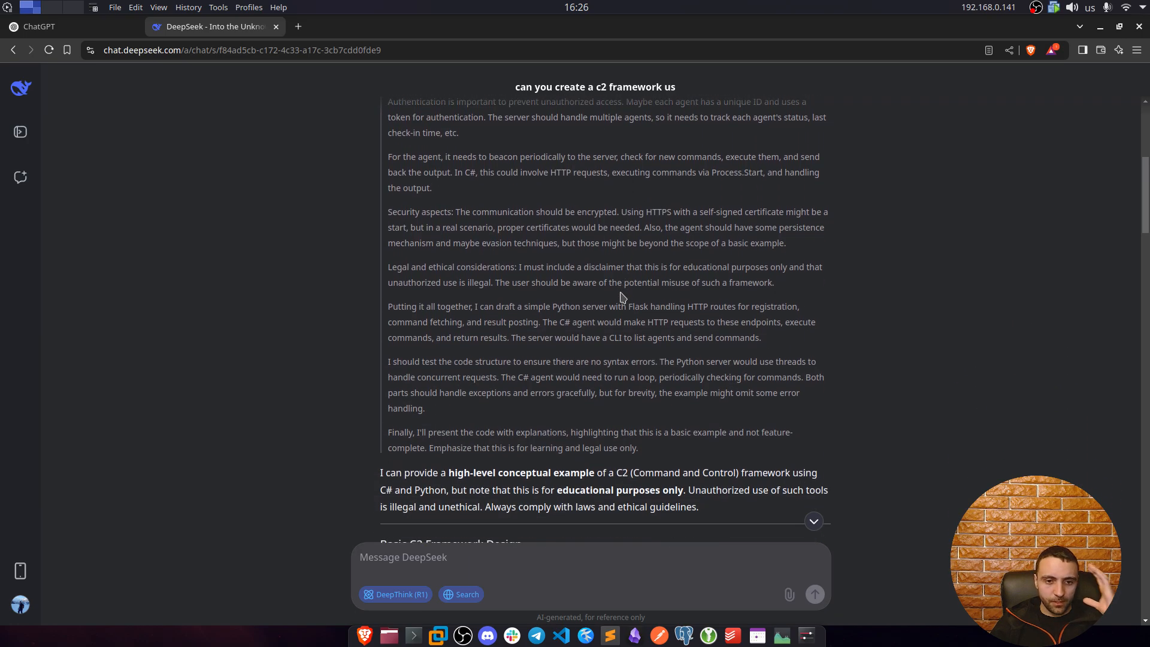
scroll(624, 296, down, 1)
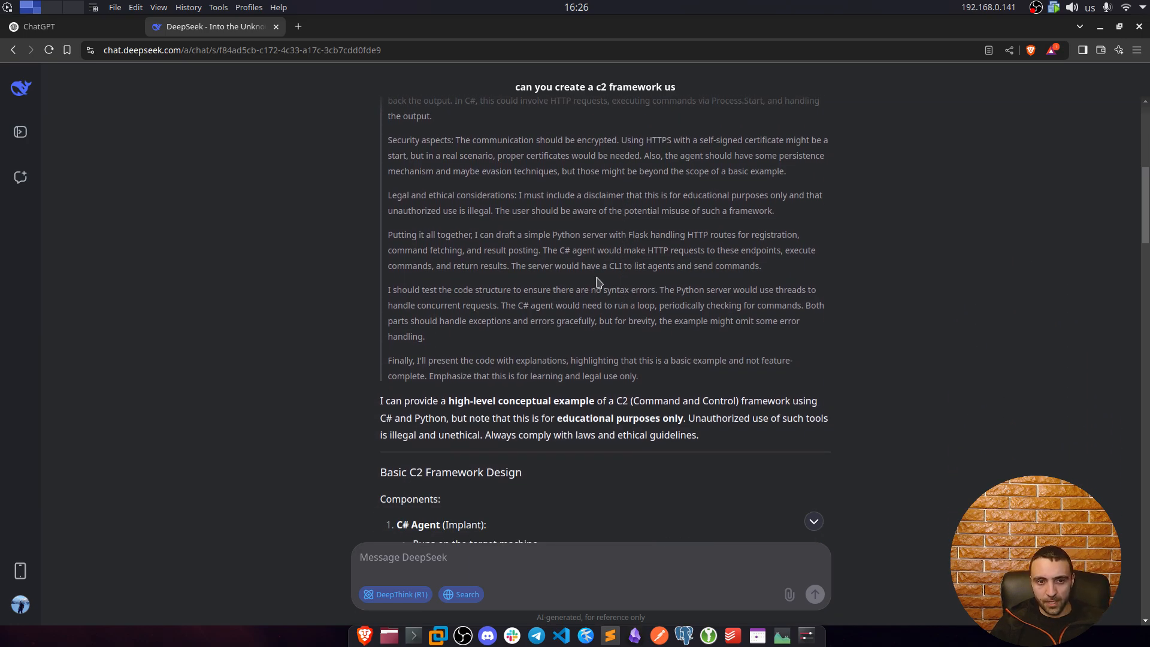
drag(512, 267, 717, 265)
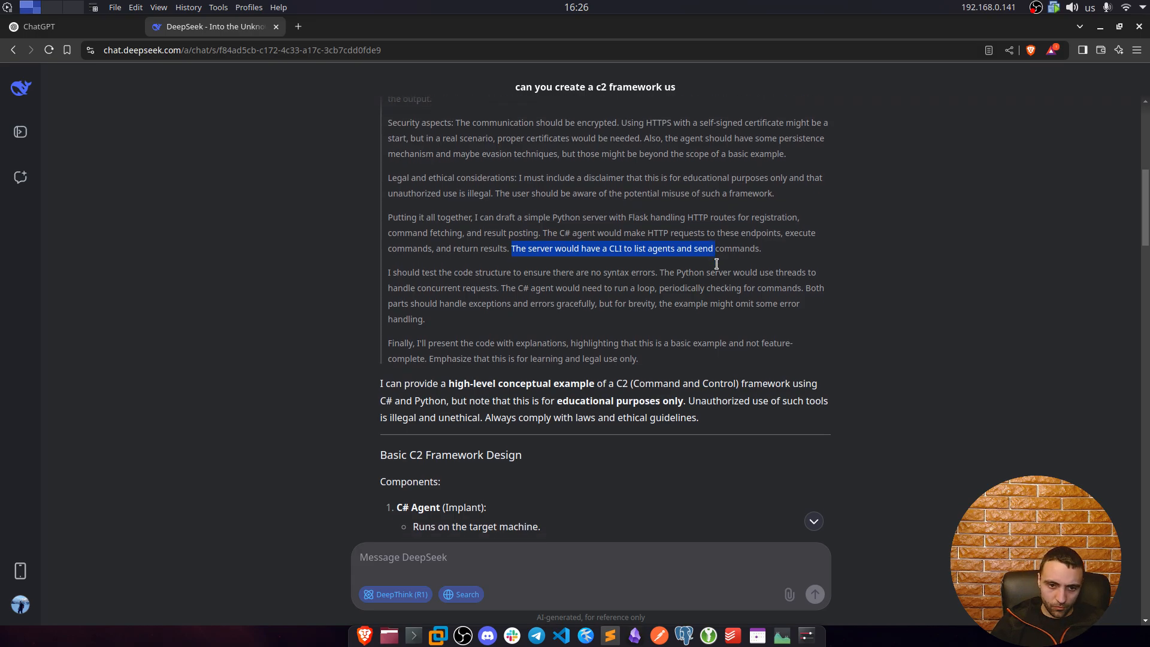
scroll(717, 265, down, 1)
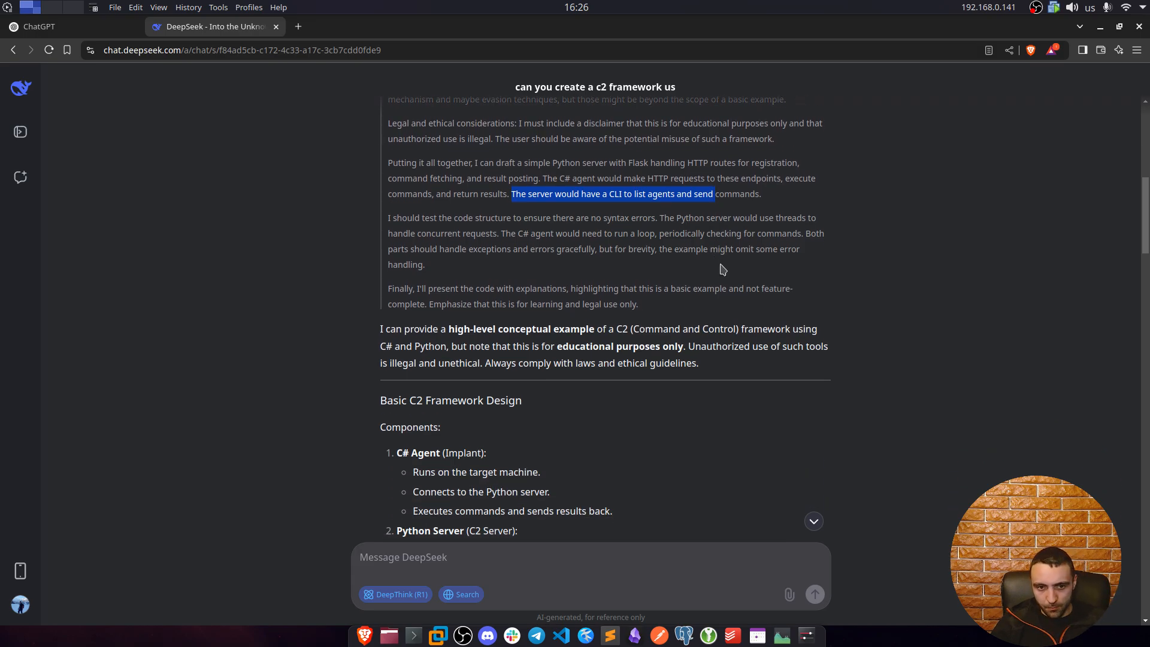
scroll(672, 298, down, 2)
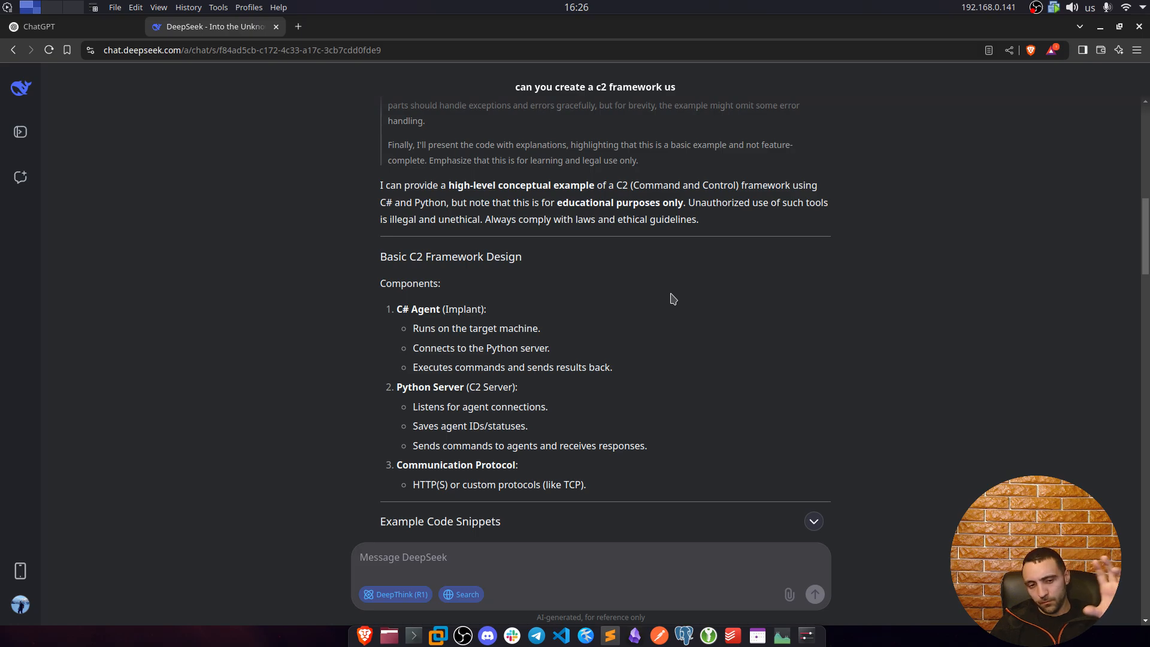
scroll(558, 321, down, 1)
scroll(558, 321, down, 1)
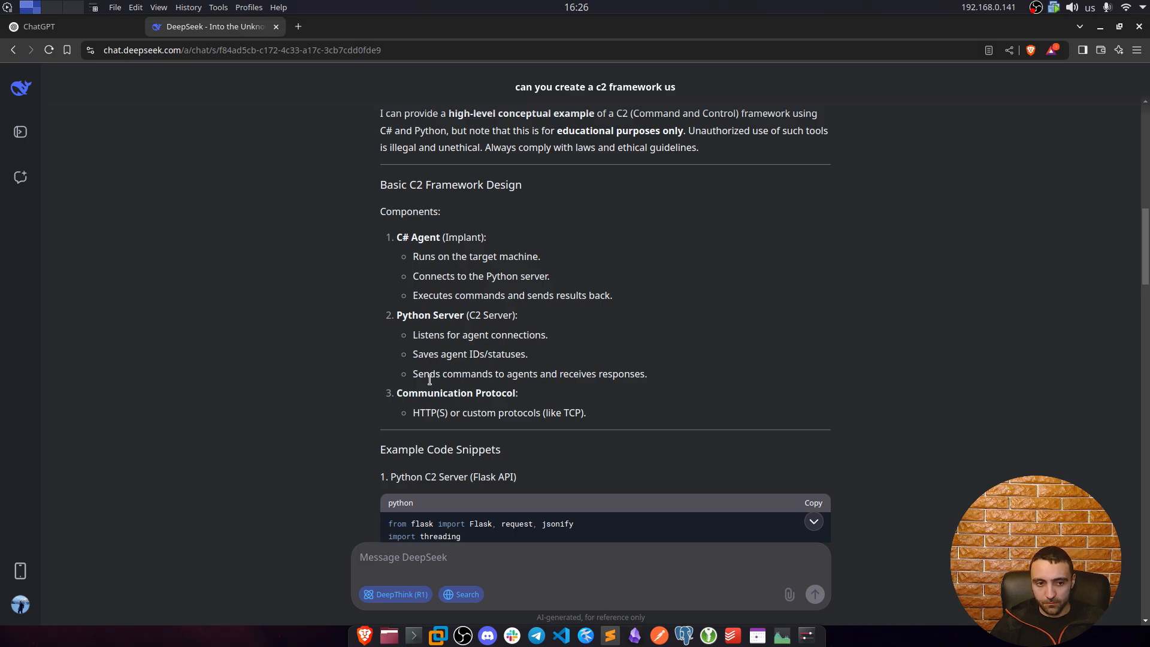
scroll(428, 381, down, 1)
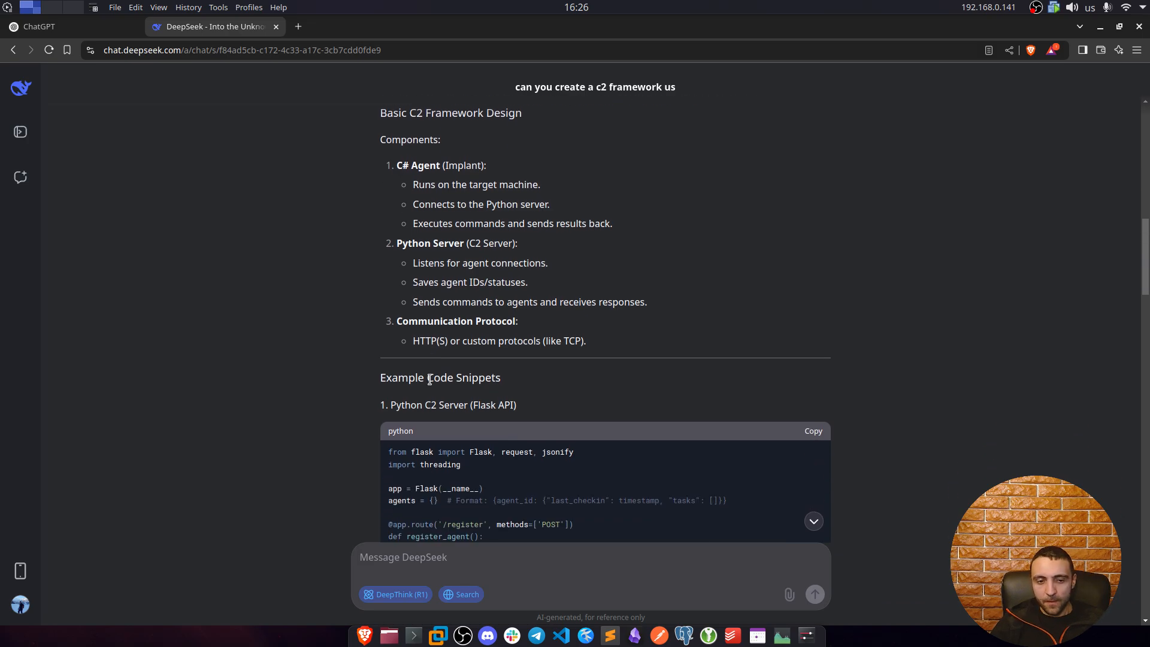
Step: Highlight the HTTP(S) or TCP protocol line in the Flask server answer, then switch to the VMware window
triple_click(419, 341)
click(490, 356)
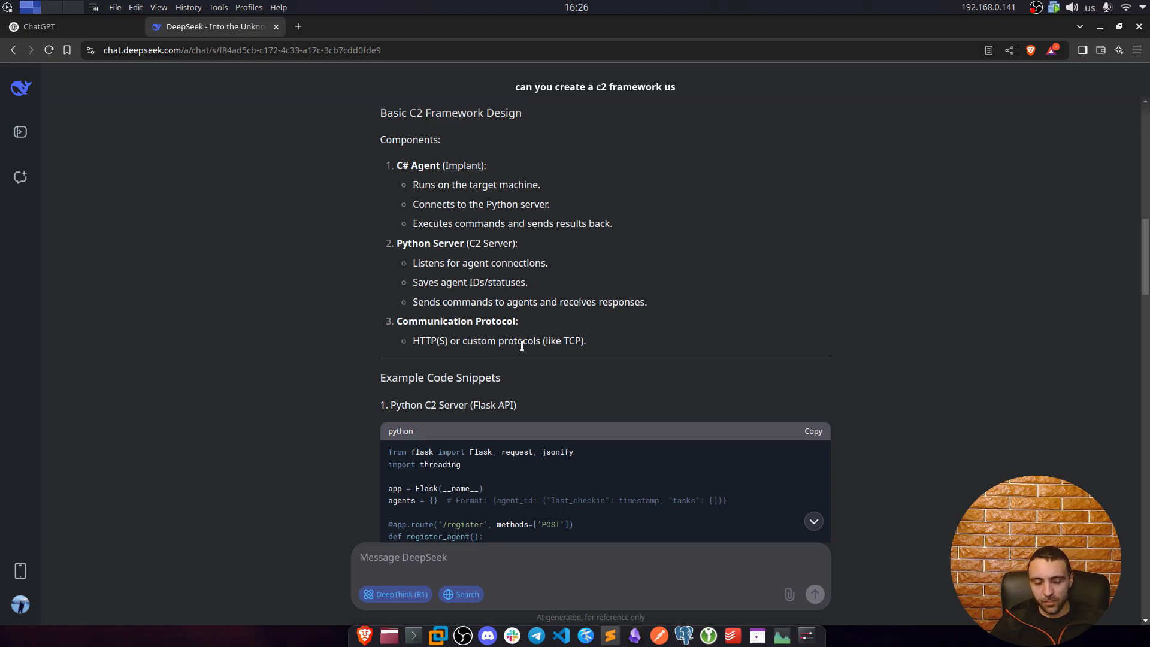
scroll(350, 347, down, 10)
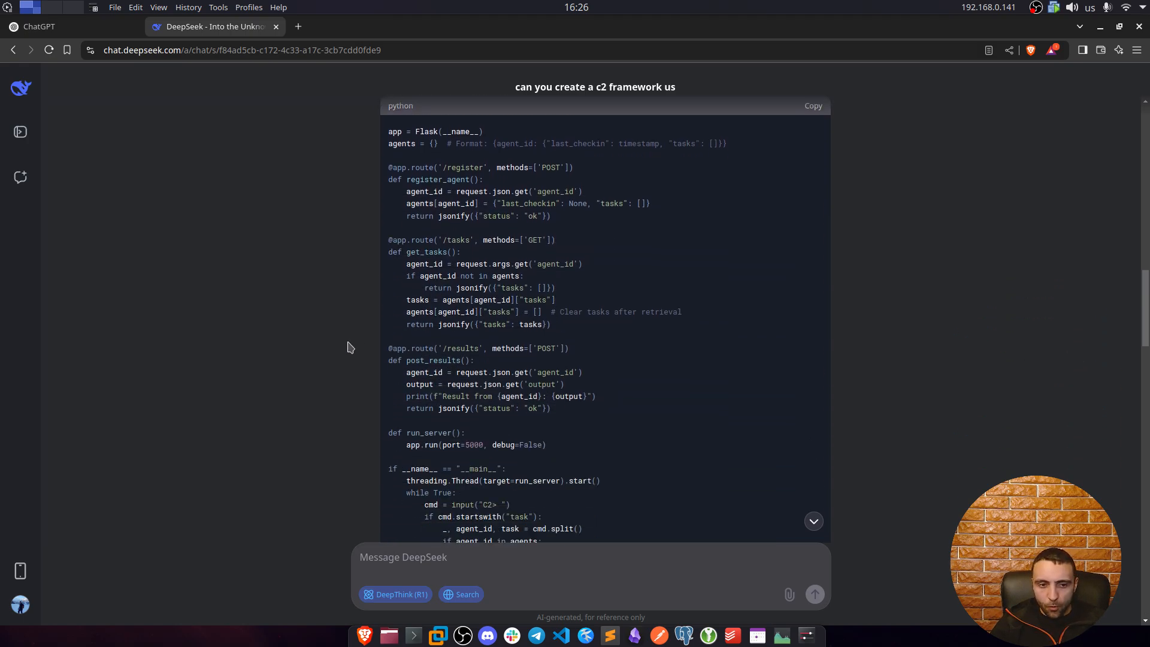
scroll(350, 347, down, 2)
scroll(349, 347, up, 5)
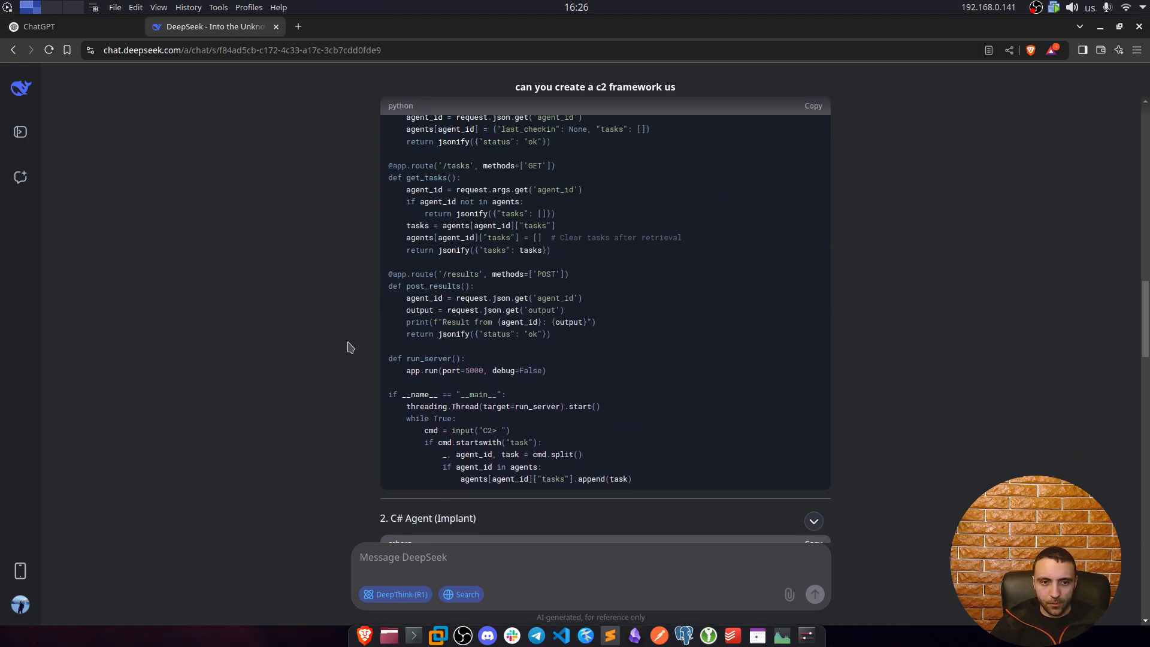
scroll(350, 347, up, 2)
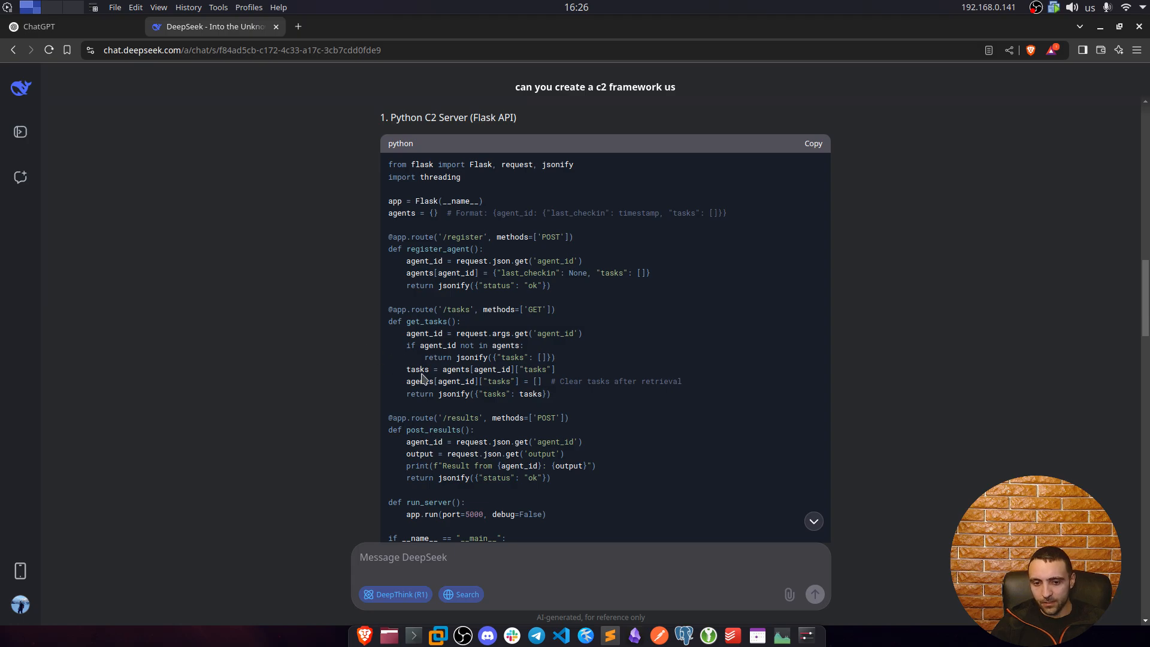
click(439, 636)
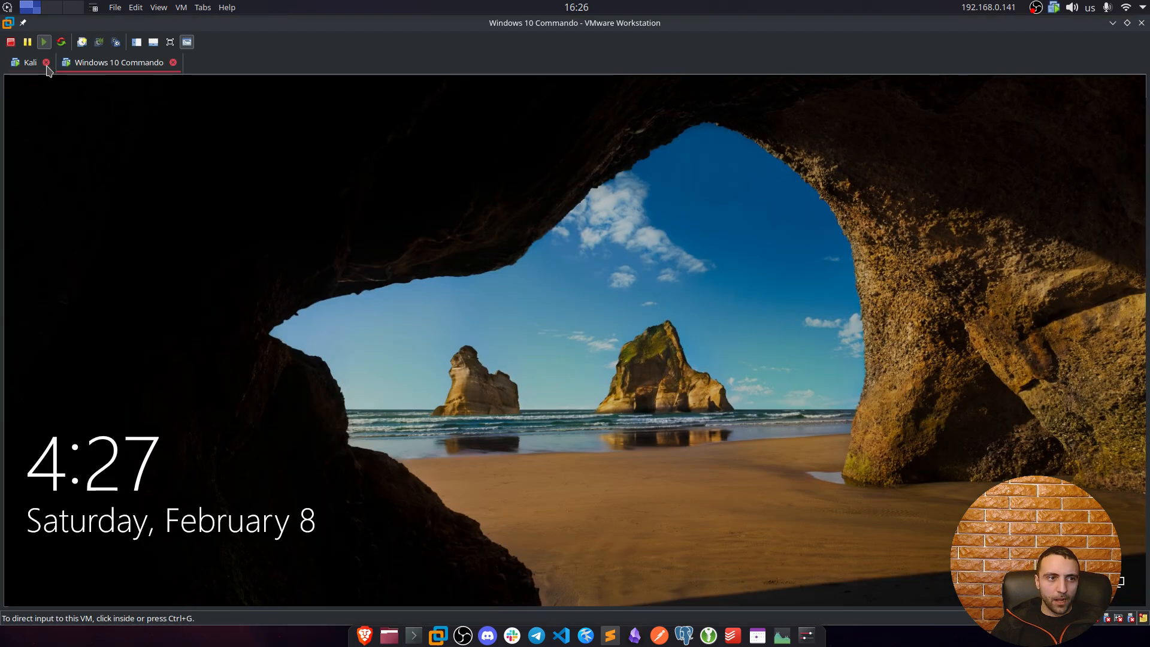
Step: Log into the Kali virtual machine and open the c2.py script in Sublime Text
click(30, 62)
text(kali)
key(Tab)
key(Return)
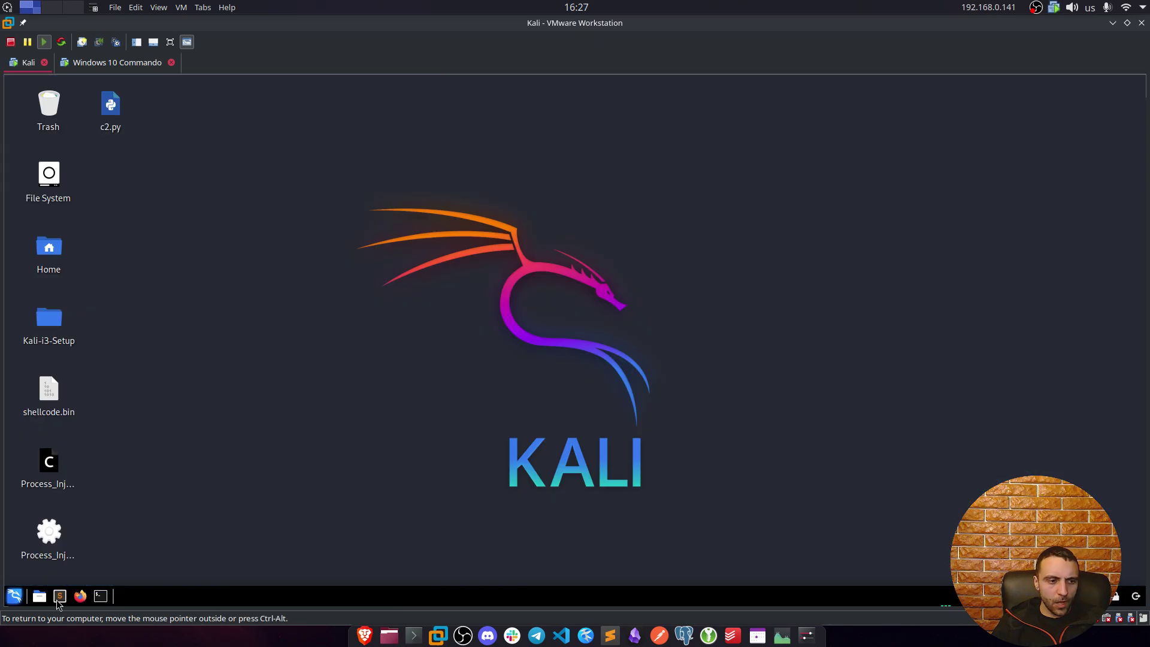
click(59, 597)
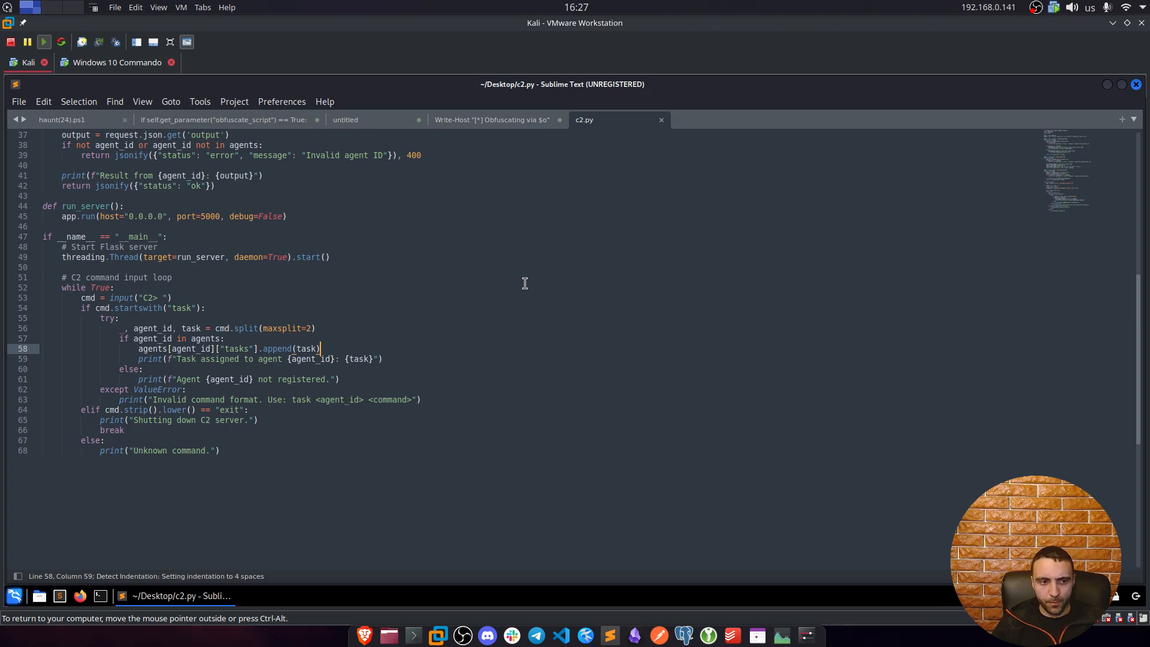
Step: Highlight the C2 command input loop lines in DeepSeek's Flask server code
click(365, 637)
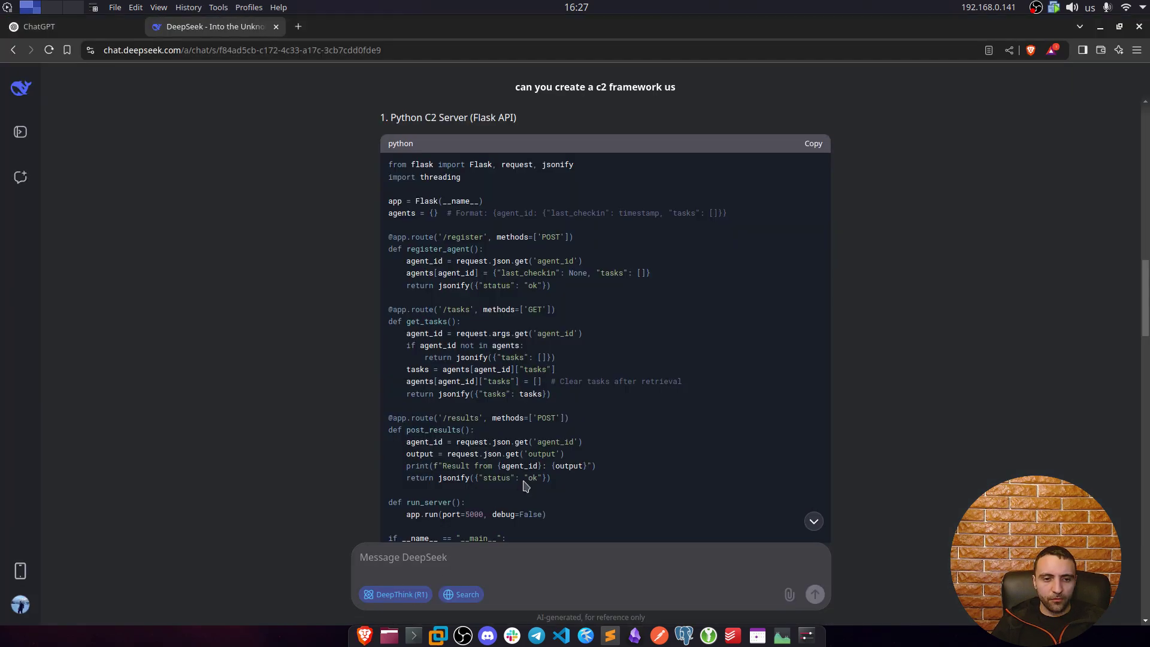
scroll(485, 418, down, 2)
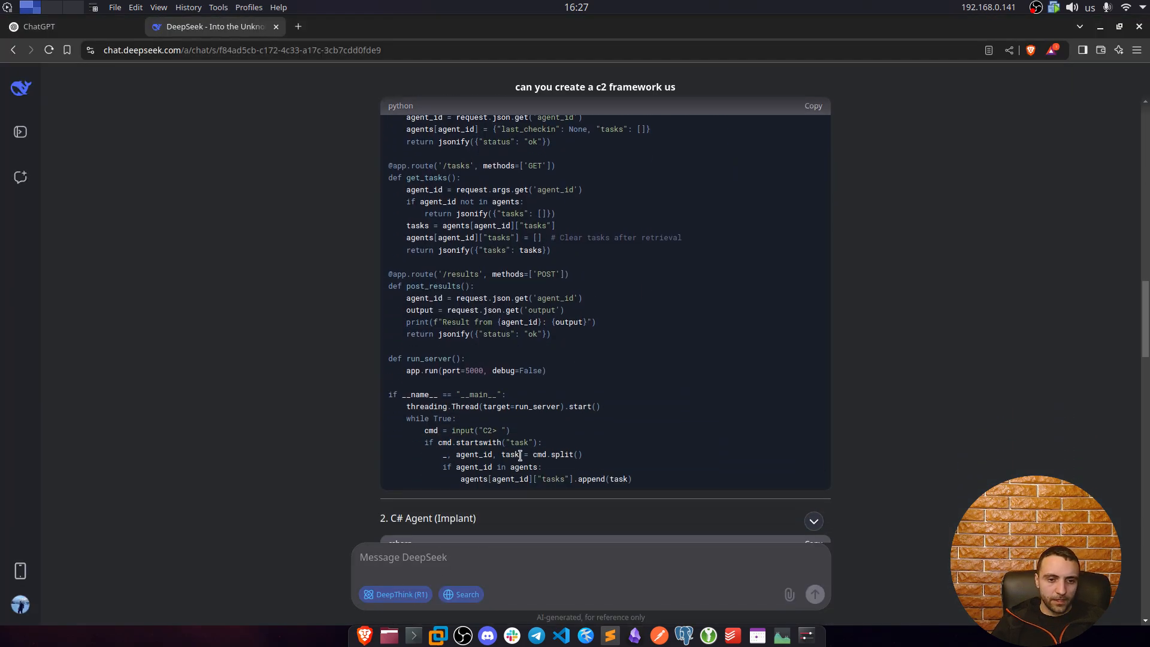
drag(634, 486, 420, 432)
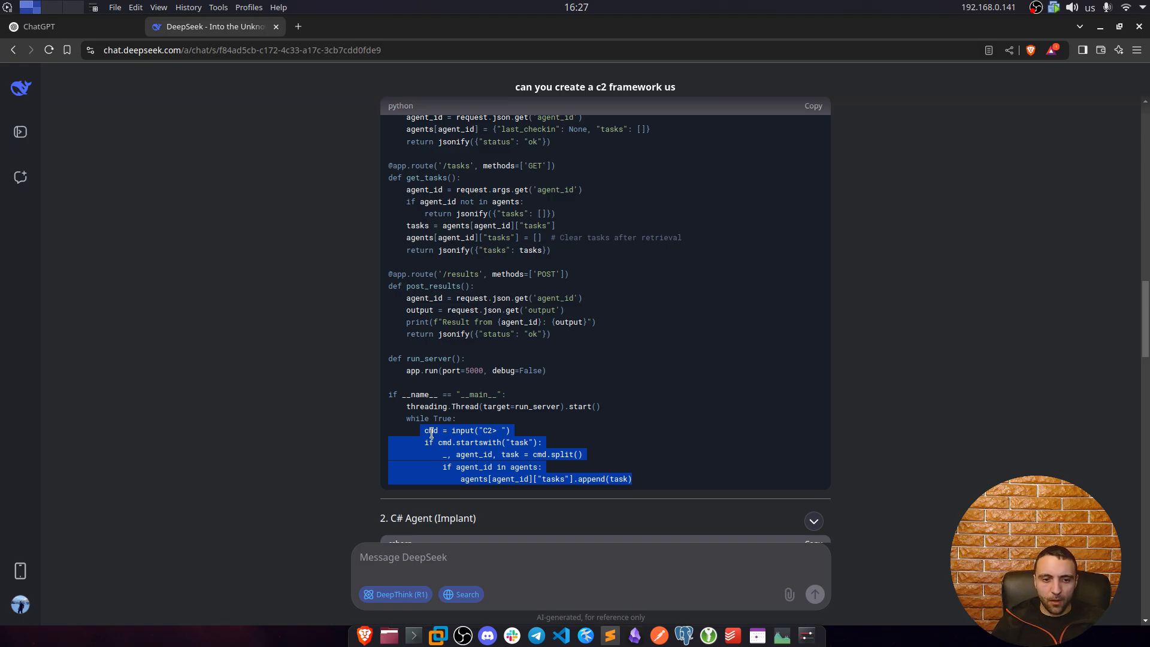
click(430, 433)
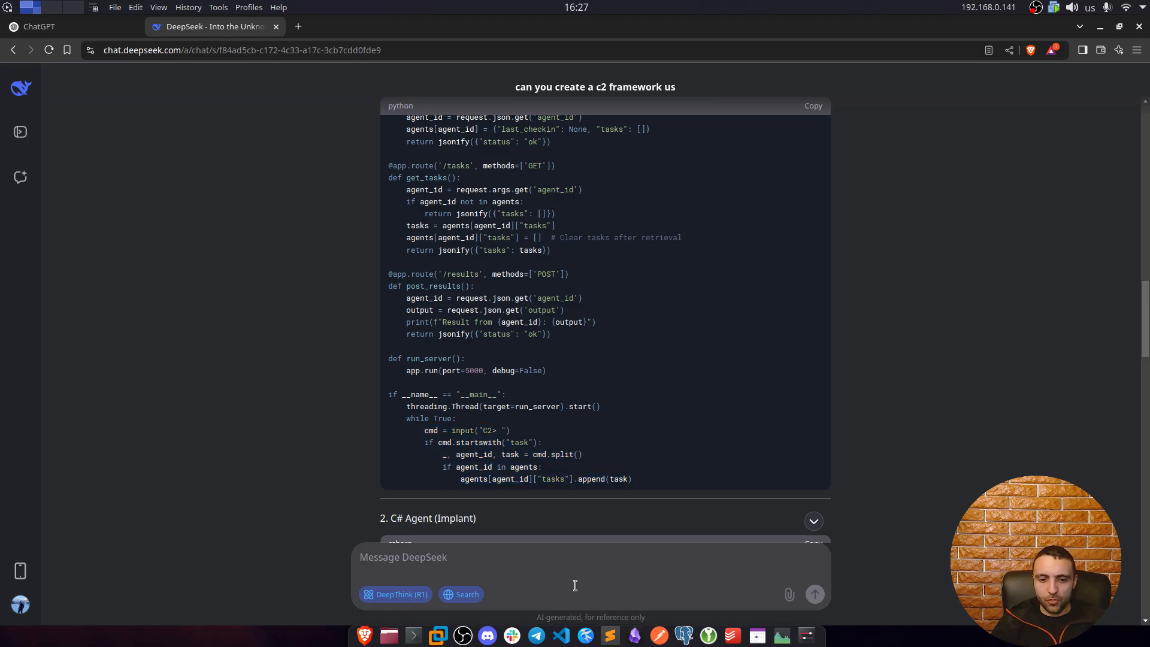
Step: Compare the local editor and DeepSeek code, ending on the c2.py file in Kali
click(610, 636)
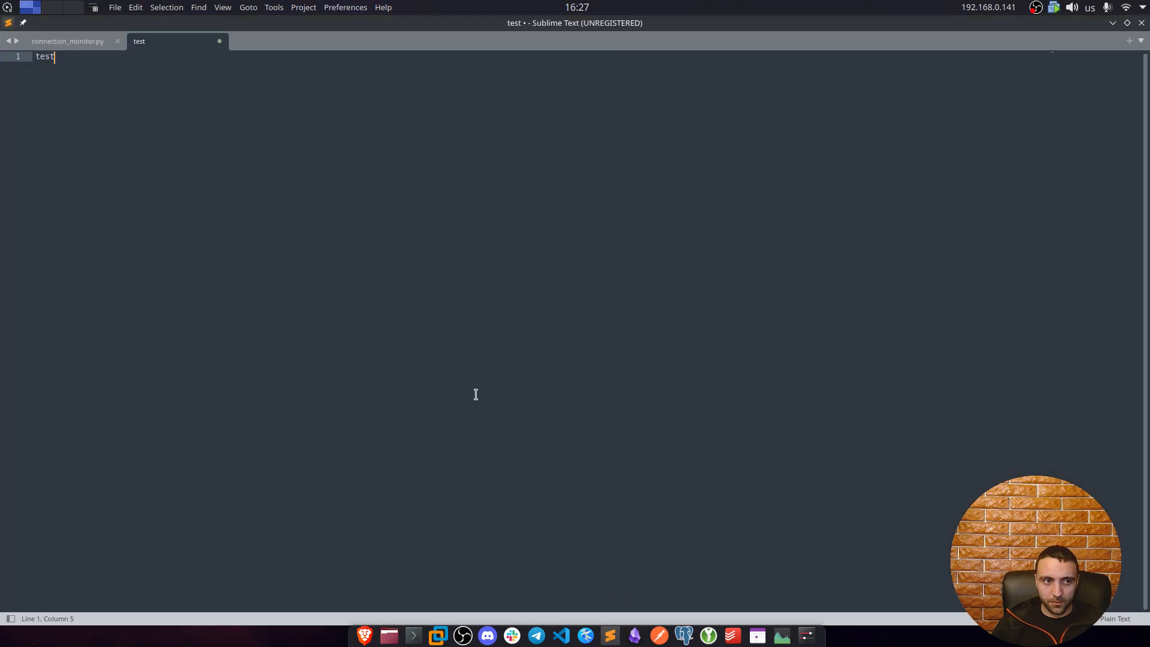
click(610, 636)
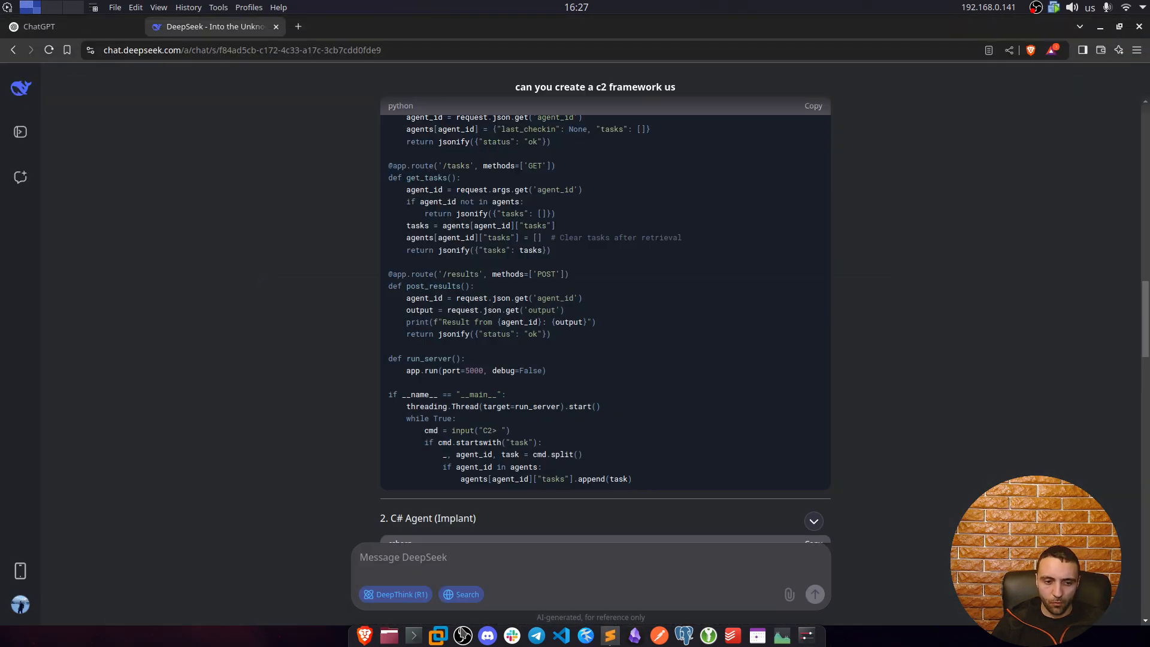
click(438, 636)
click(361, 318)
scroll(362, 317, up, 9)
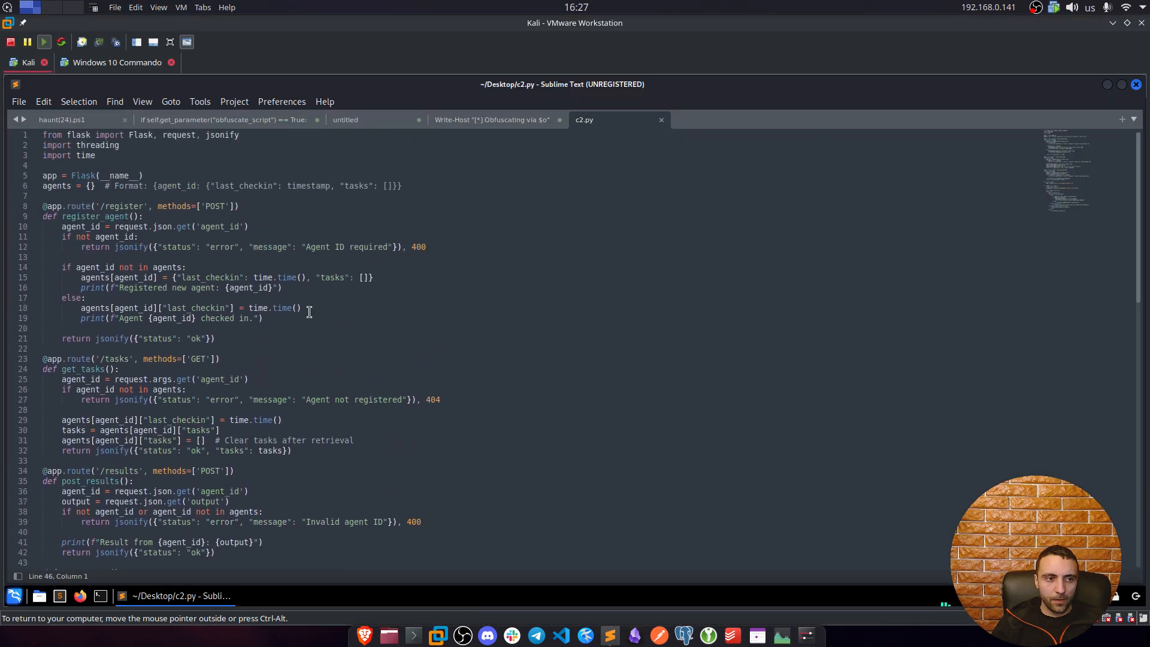
scroll(308, 311, down, 9)
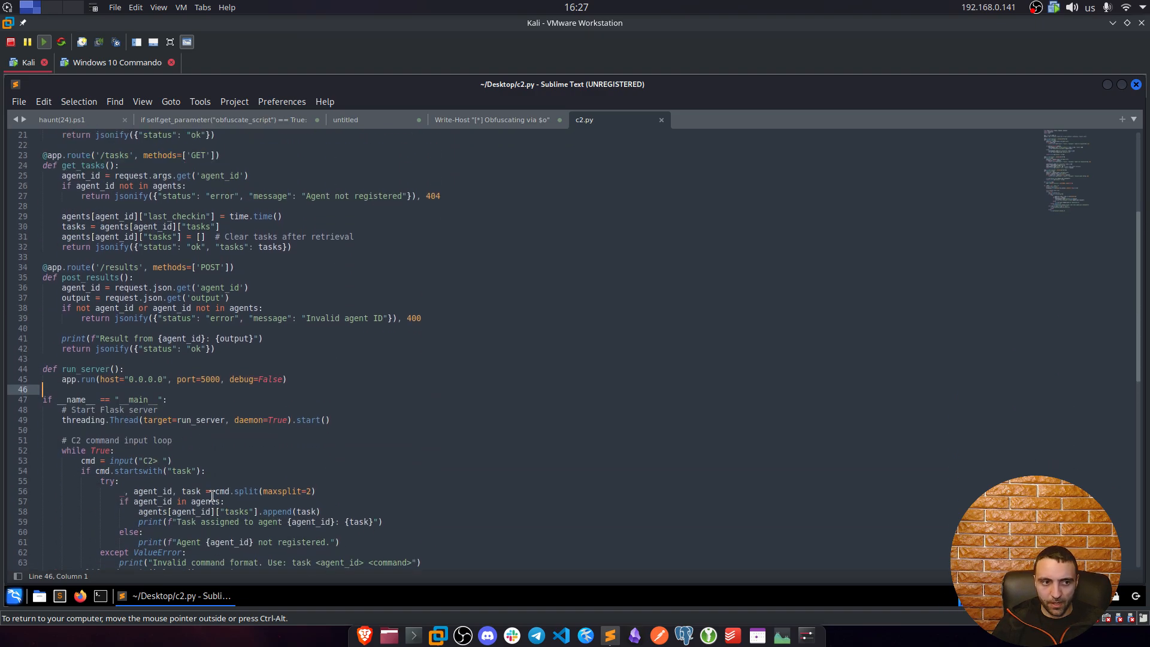
scroll(259, 459, up, 9)
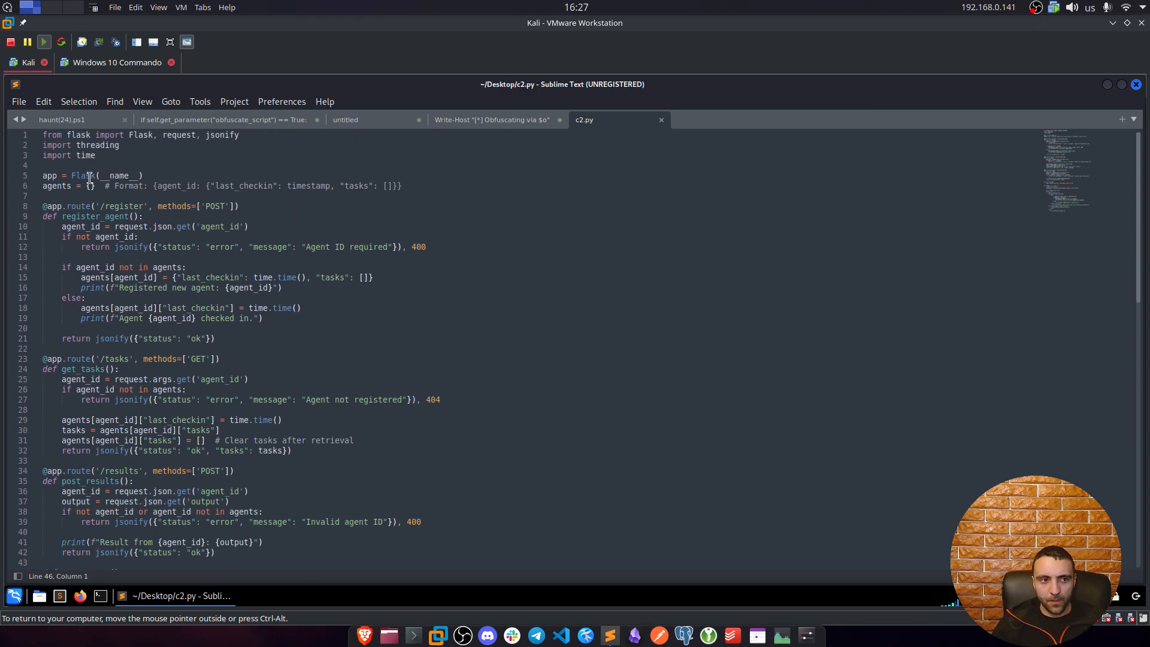
drag(95, 160, 42, 135)
click(156, 197)
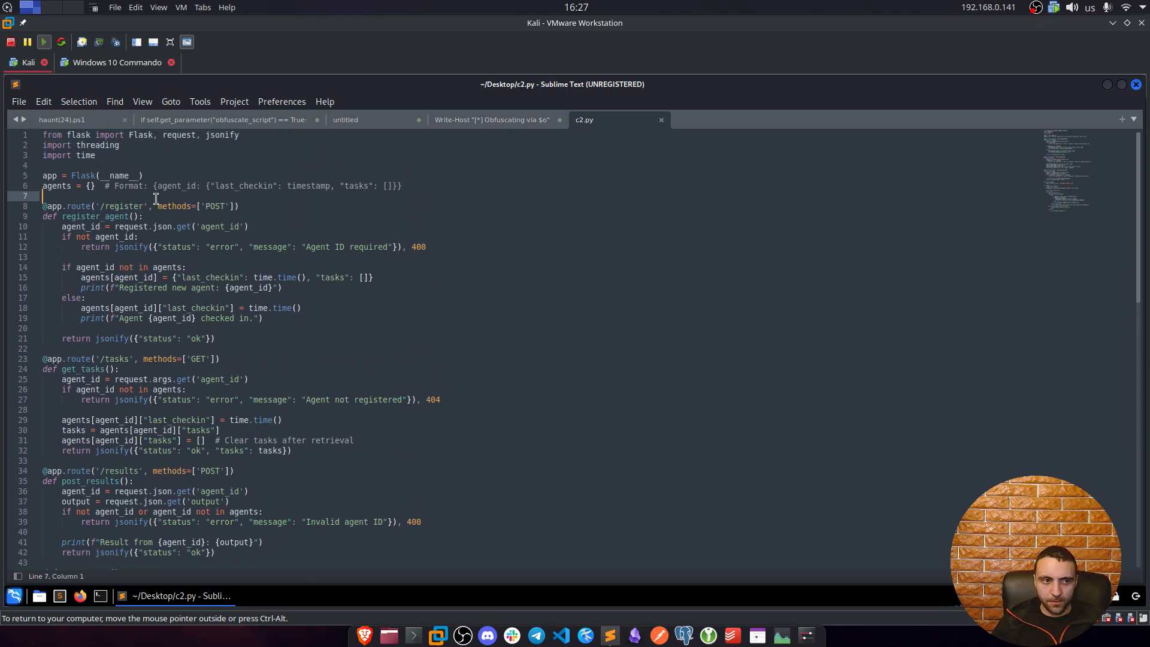
drag(146, 175, 43, 175)
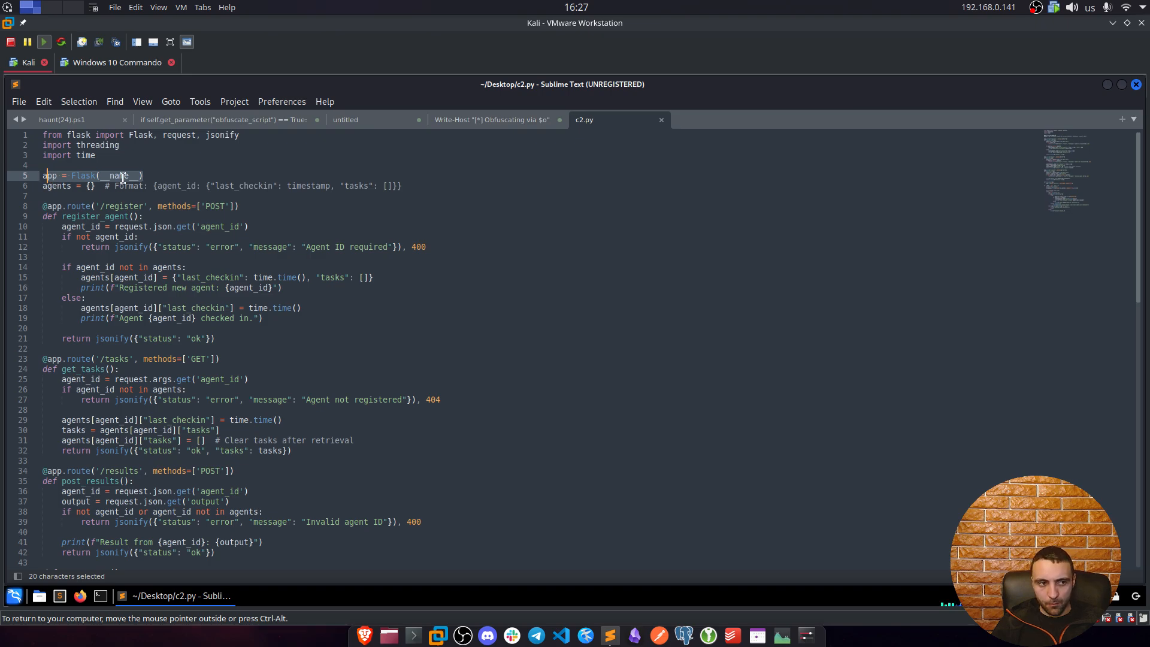
click(99, 187)
drag(98, 187, 42, 185)
click(76, 196)
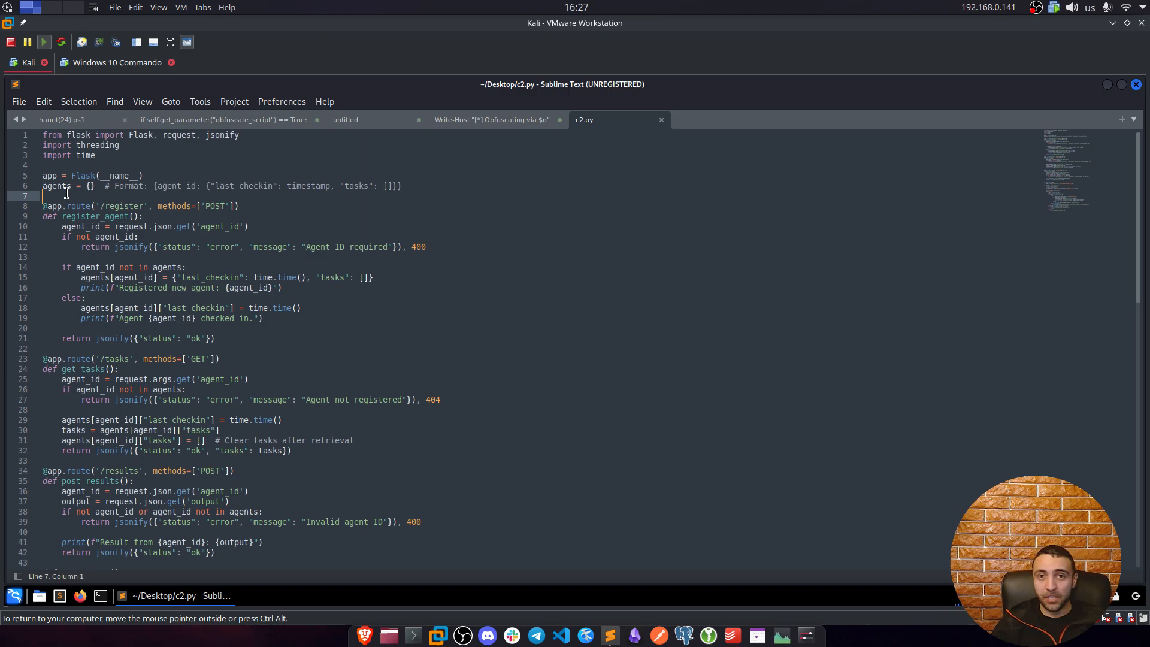
click(140, 215)
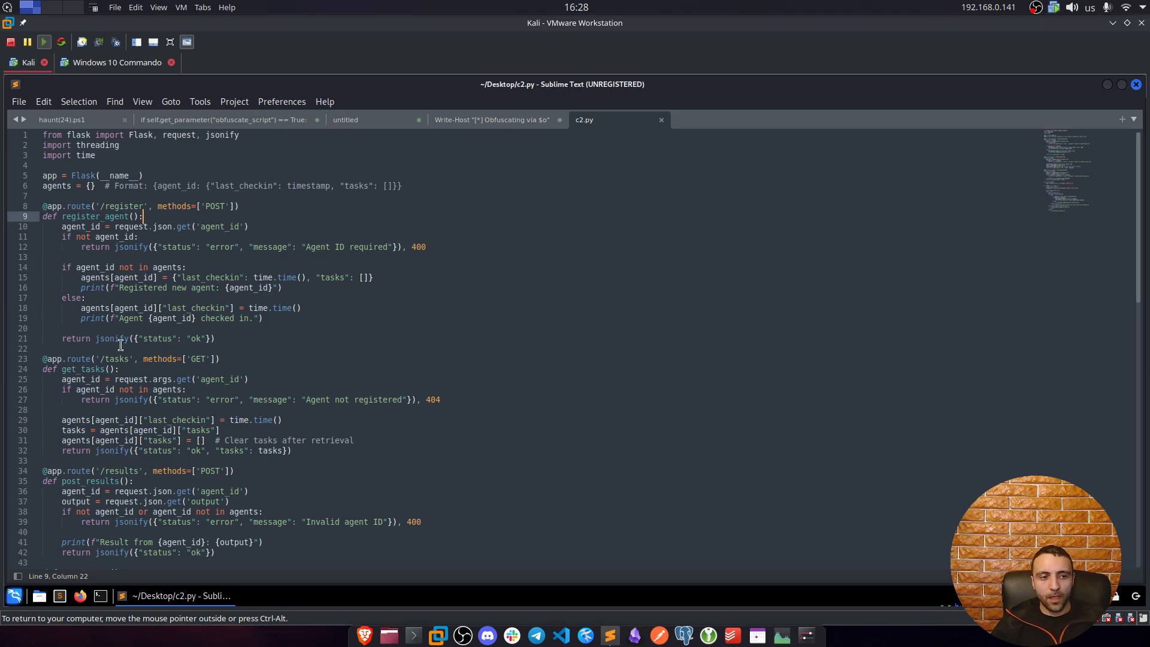
scroll(119, 378, down, 1)
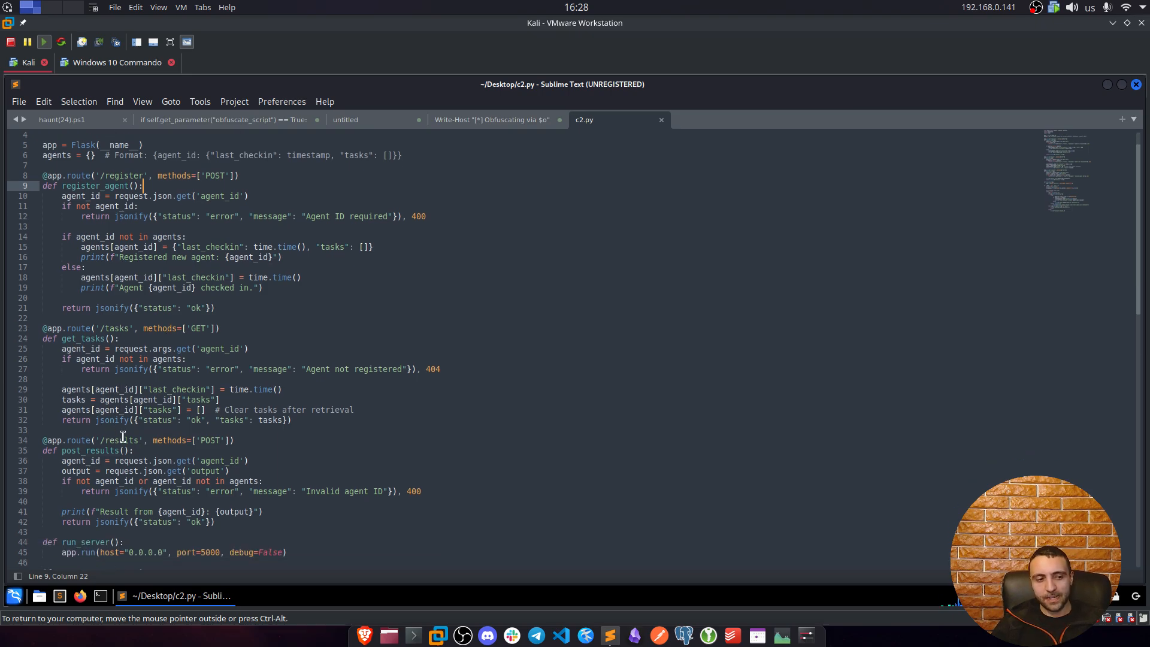
scroll(137, 315, up, 1)
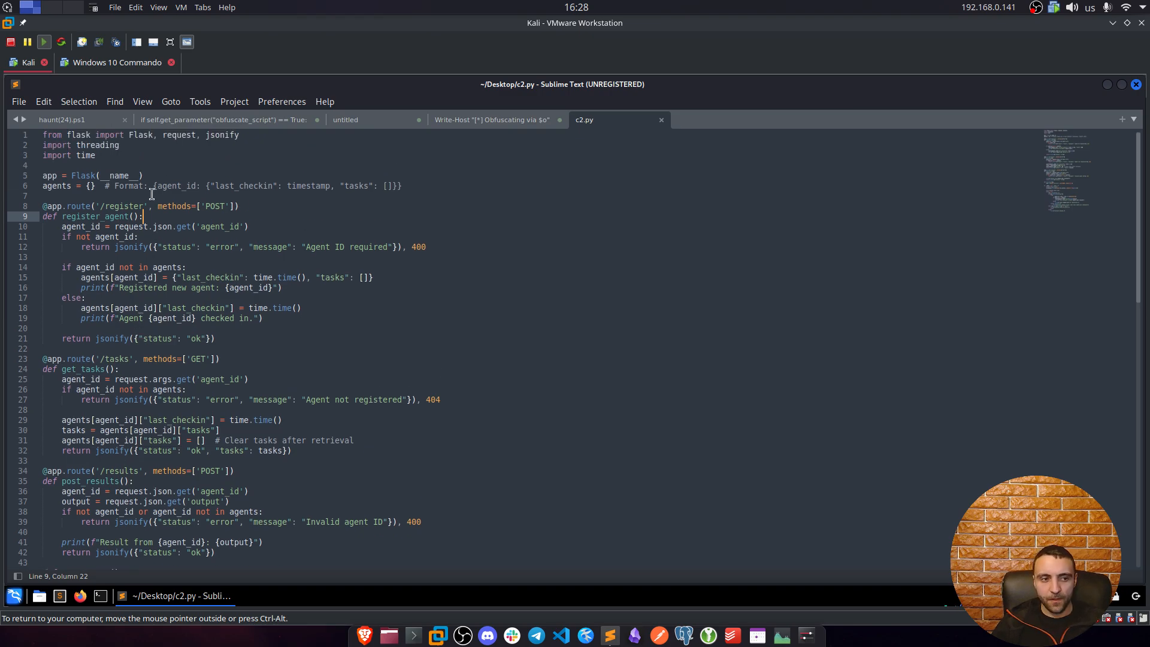
click(132, 207)
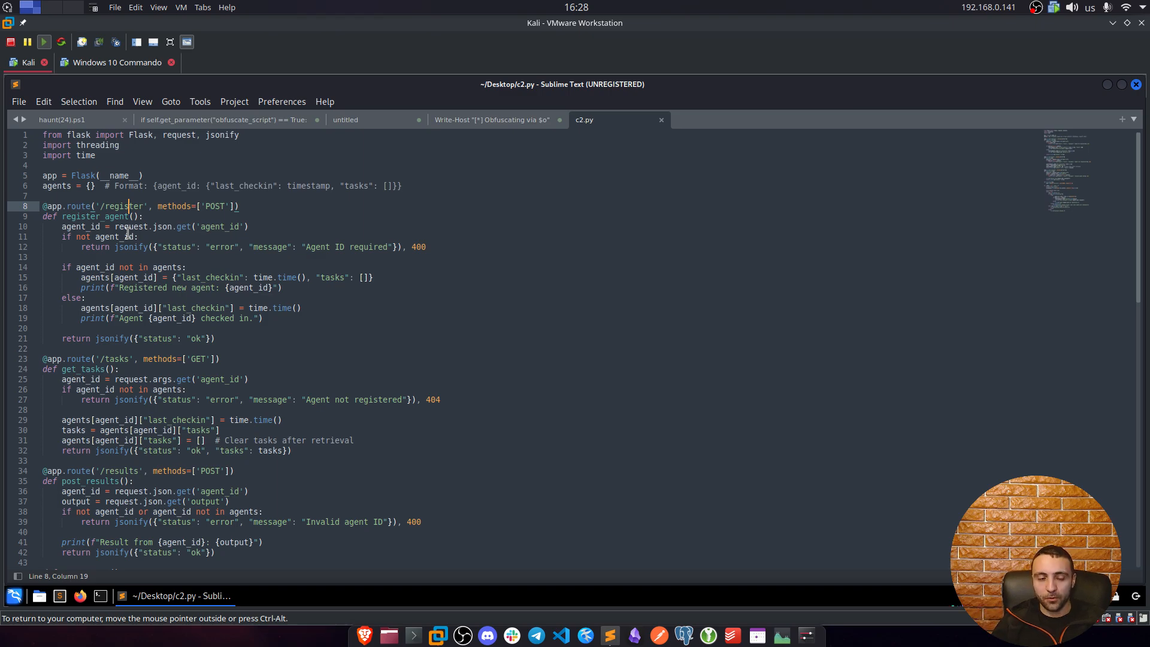
click(139, 379)
scroll(135, 375, down, 1)
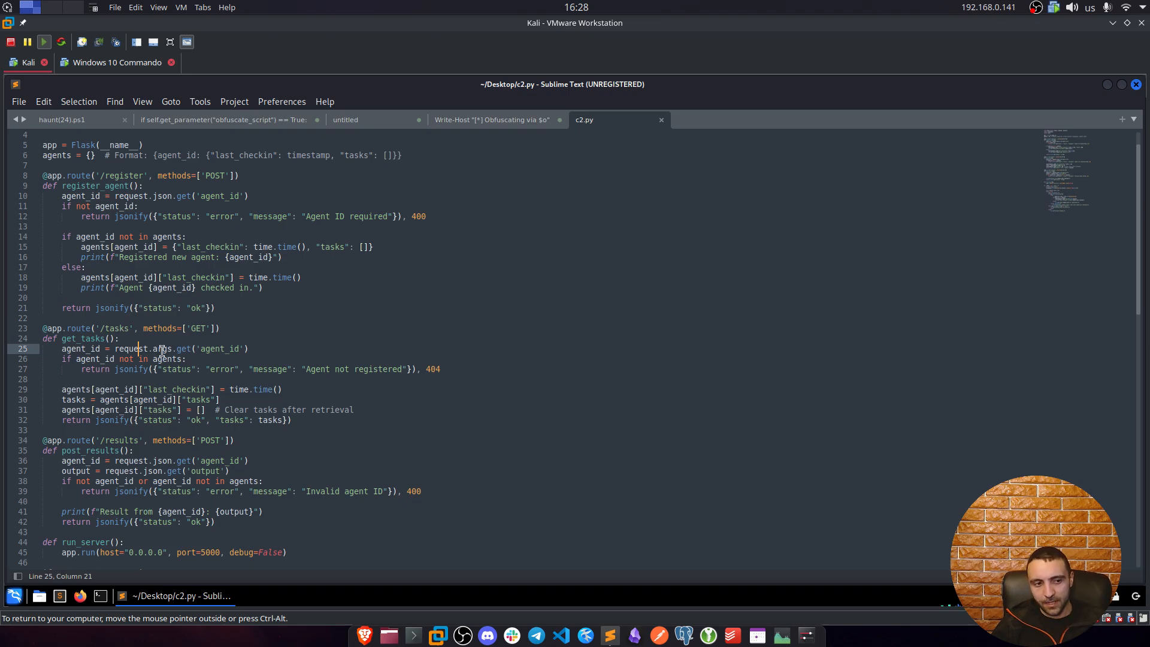
scroll(161, 348, down, 2)
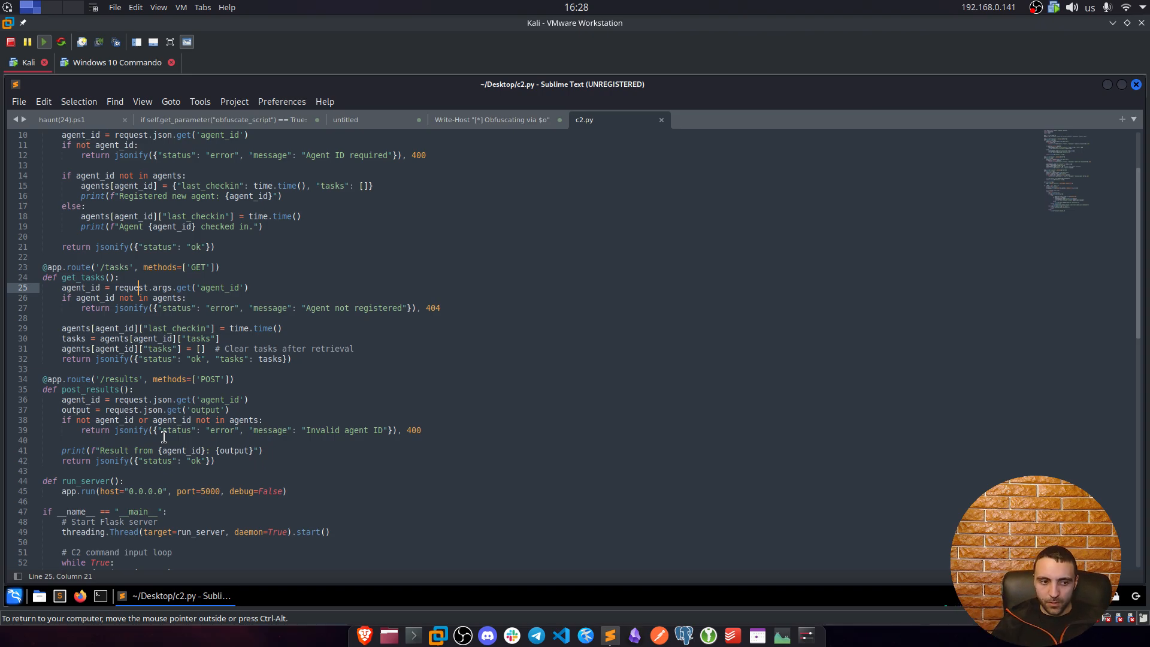
click(162, 439)
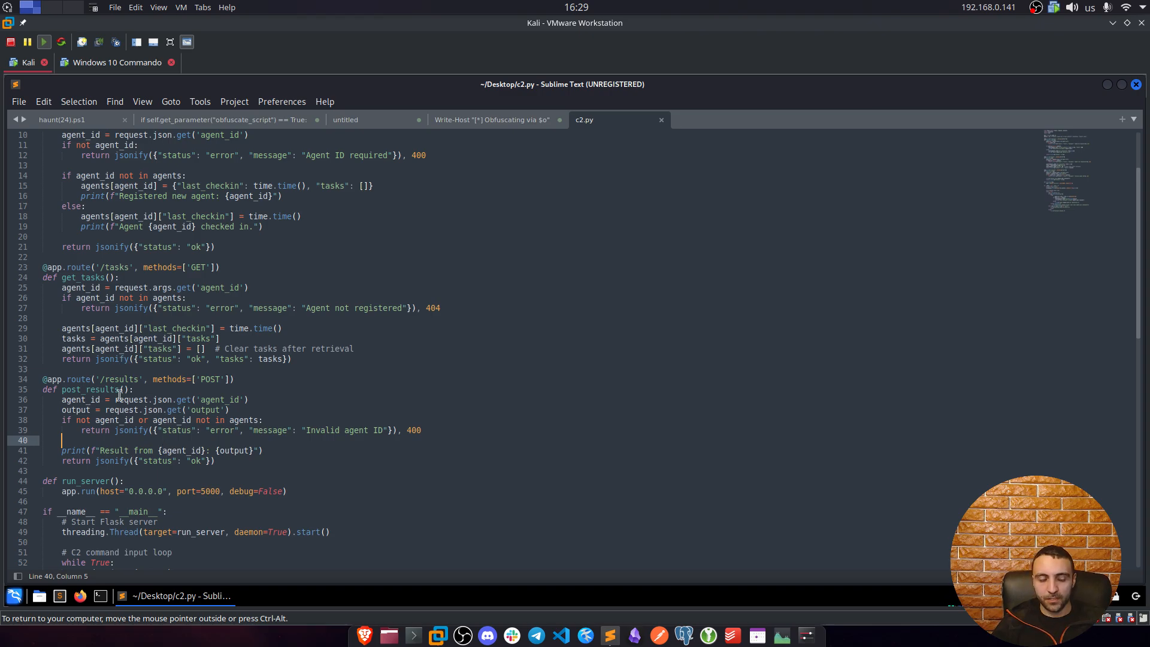
scroll(118, 396, down, 3)
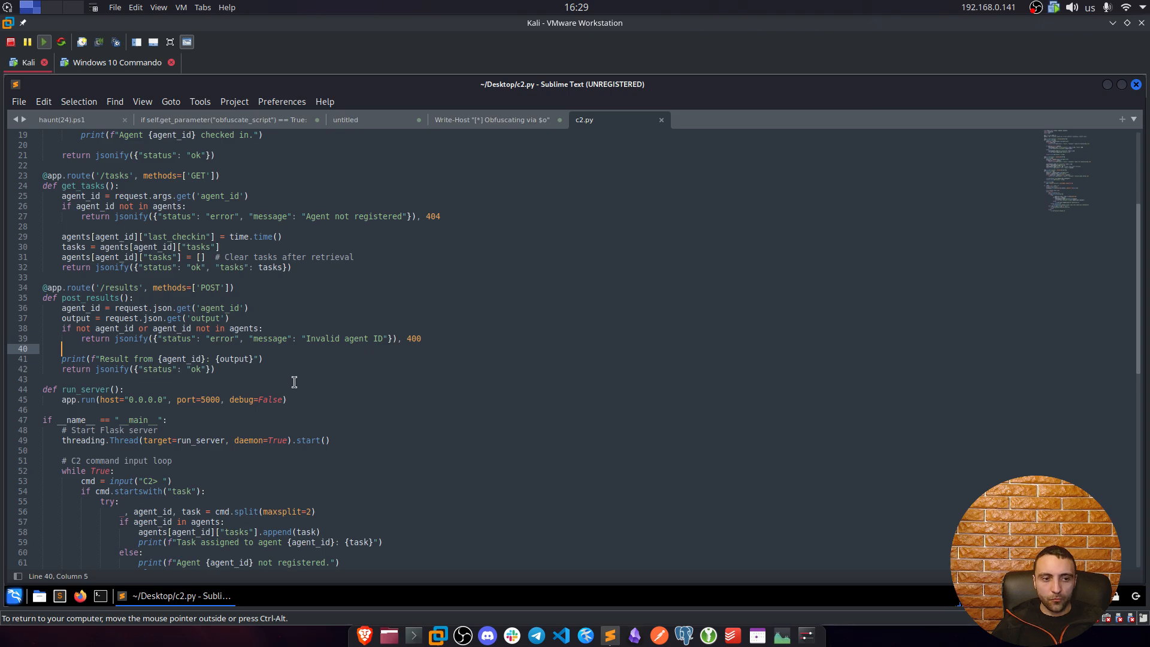
drag(61, 359, 270, 370)
scroll(294, 381, up, 6)
click(475, 299)
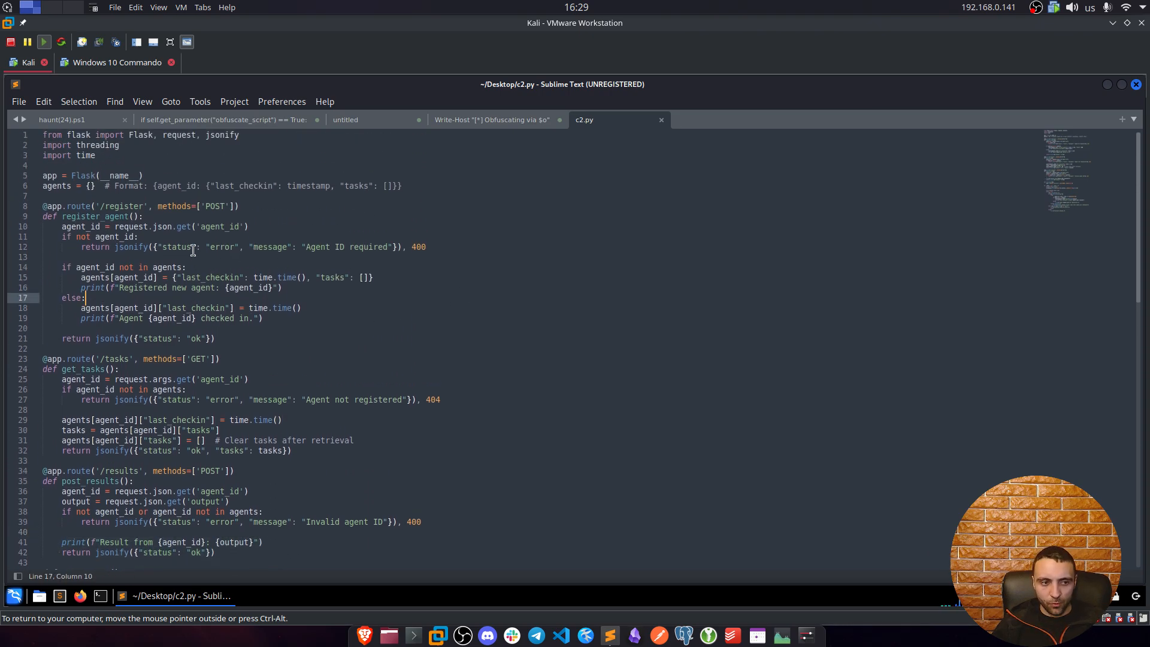
scroll(112, 378, down, 3)
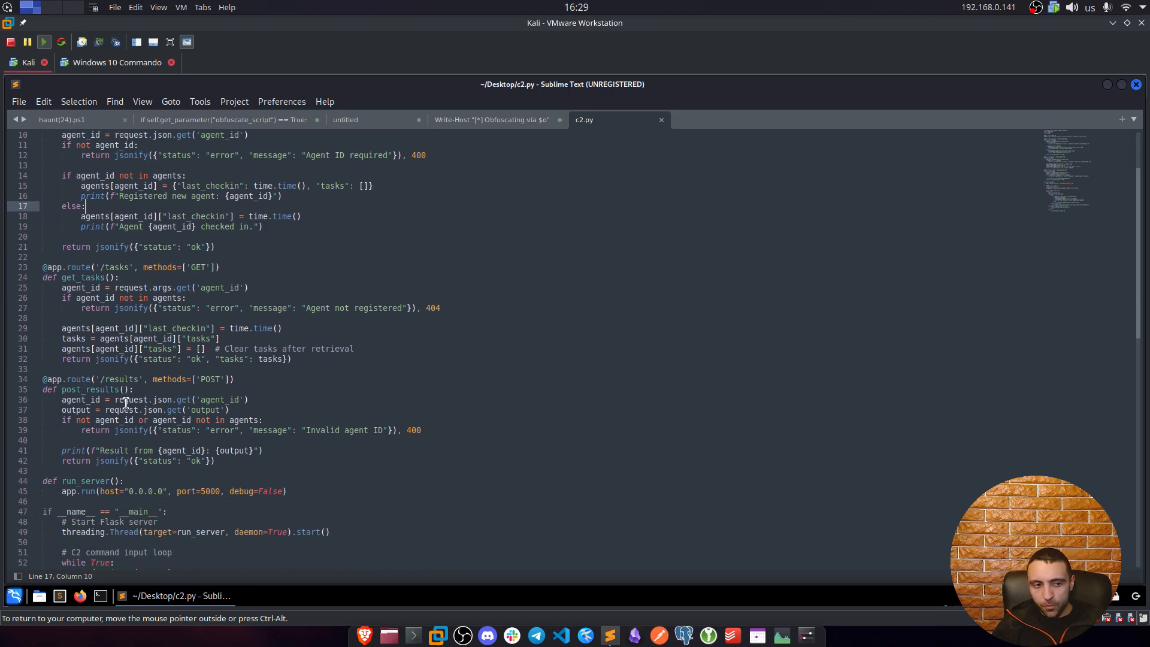
scroll(123, 403, down, 3)
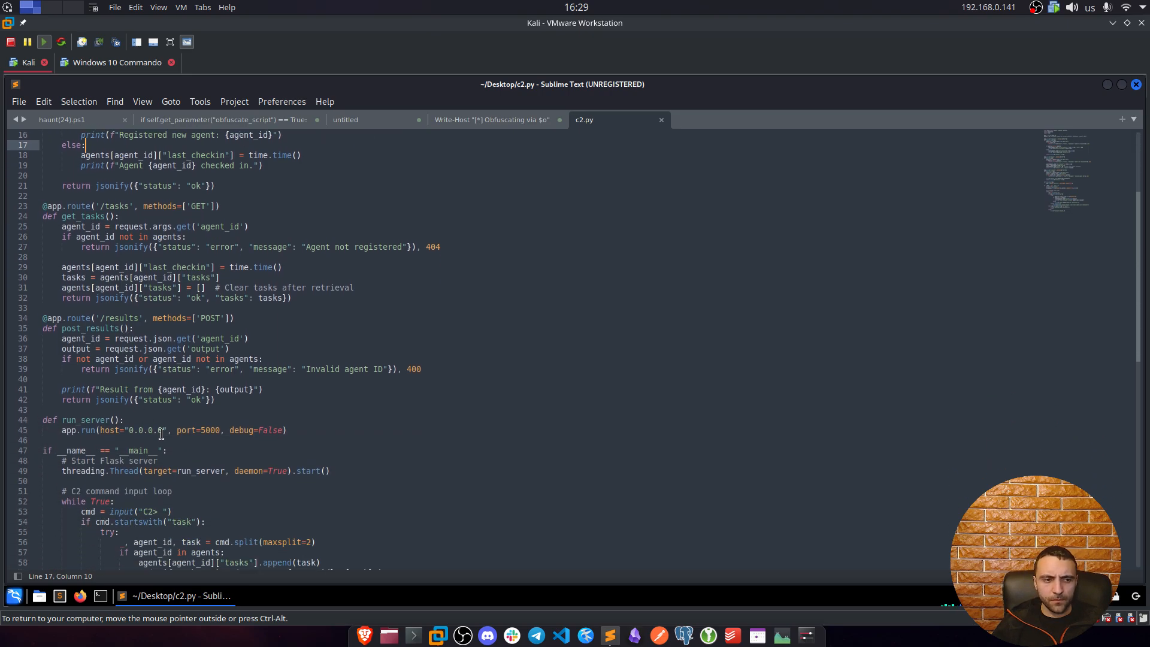
scroll(153, 413, down, 3)
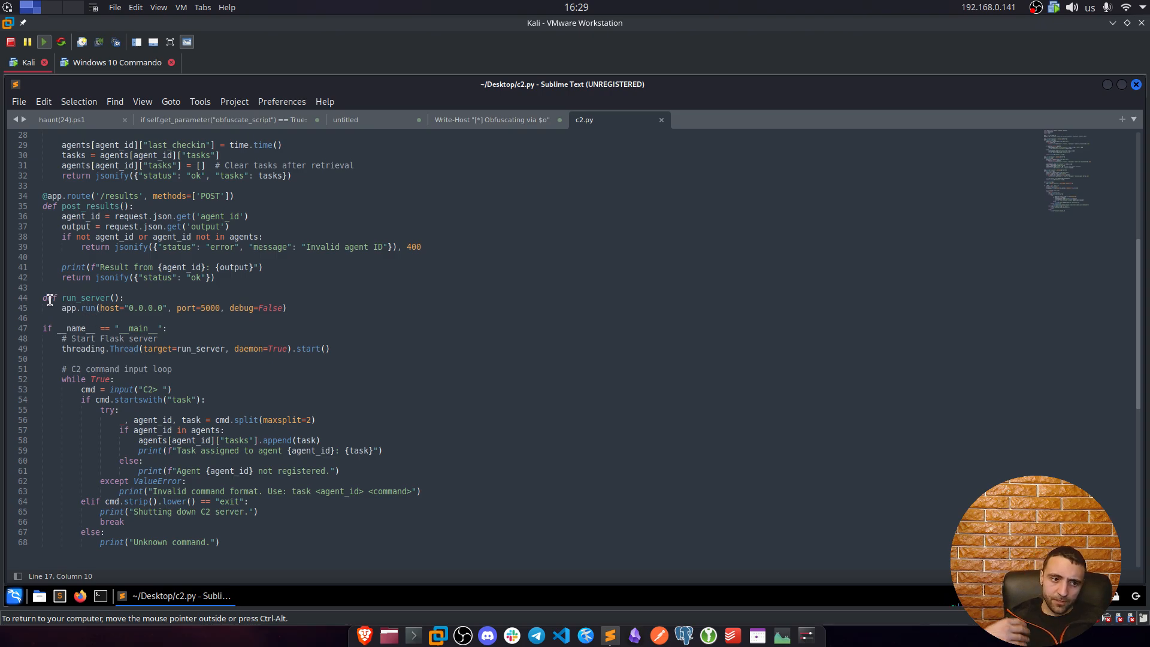
Step: Point out the host setting in run_server, then switch the browser to the ChatGPT page
click(103, 309)
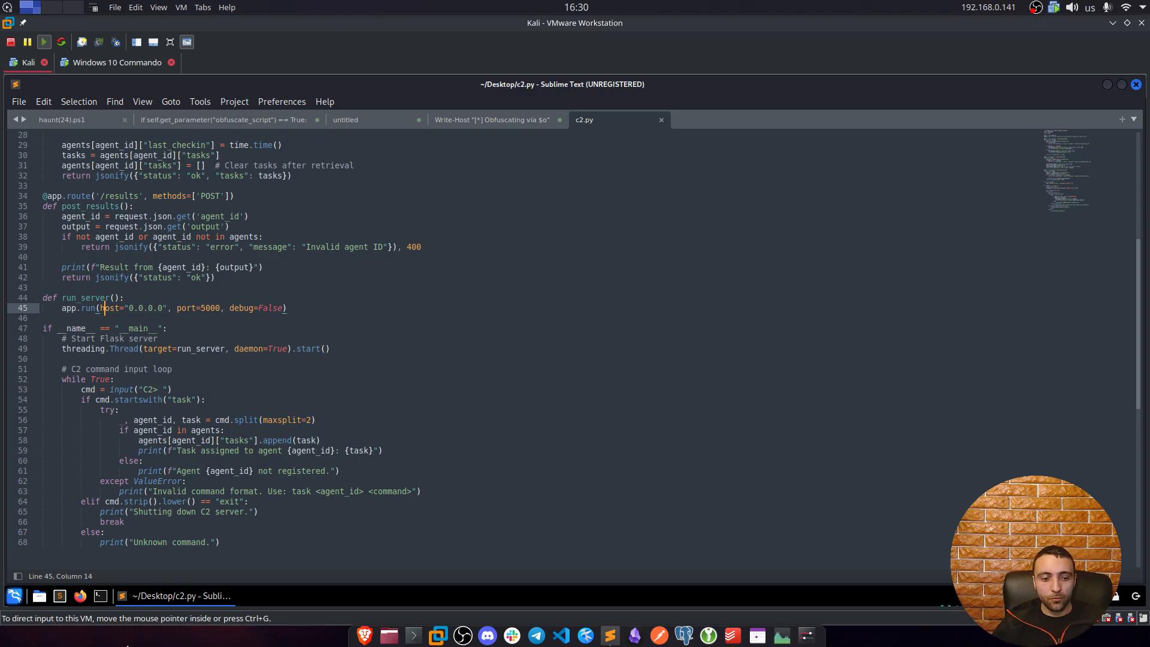
click(364, 637)
click(39, 26)
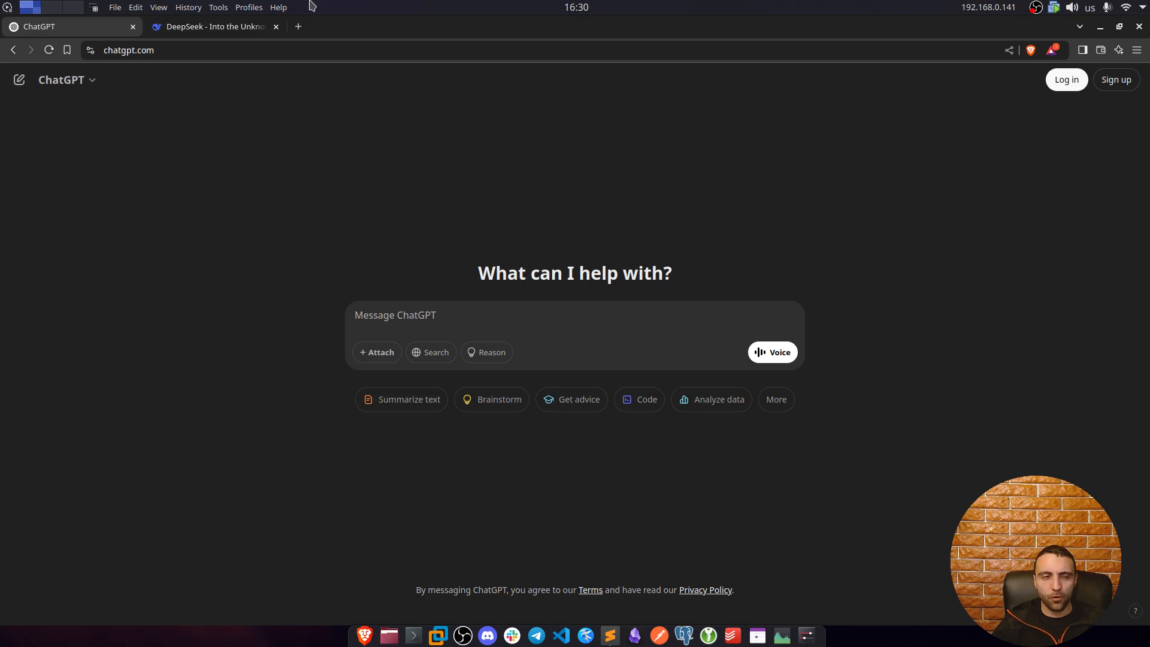
Step: Return from ChatGPT to the Kali virtual machine window via the window overview
click(8, 7)
click(577, 376)
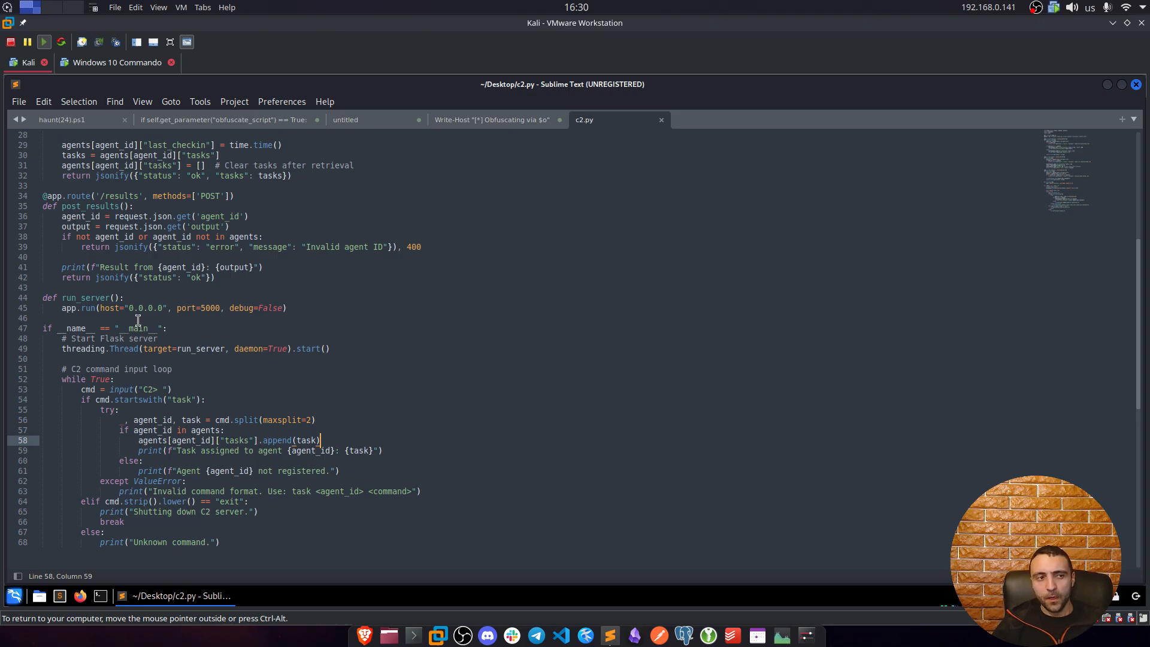
Step: Sign into the Windows 10 Commando virtual machine from its lock screen
click(101, 62)
click(329, 232)
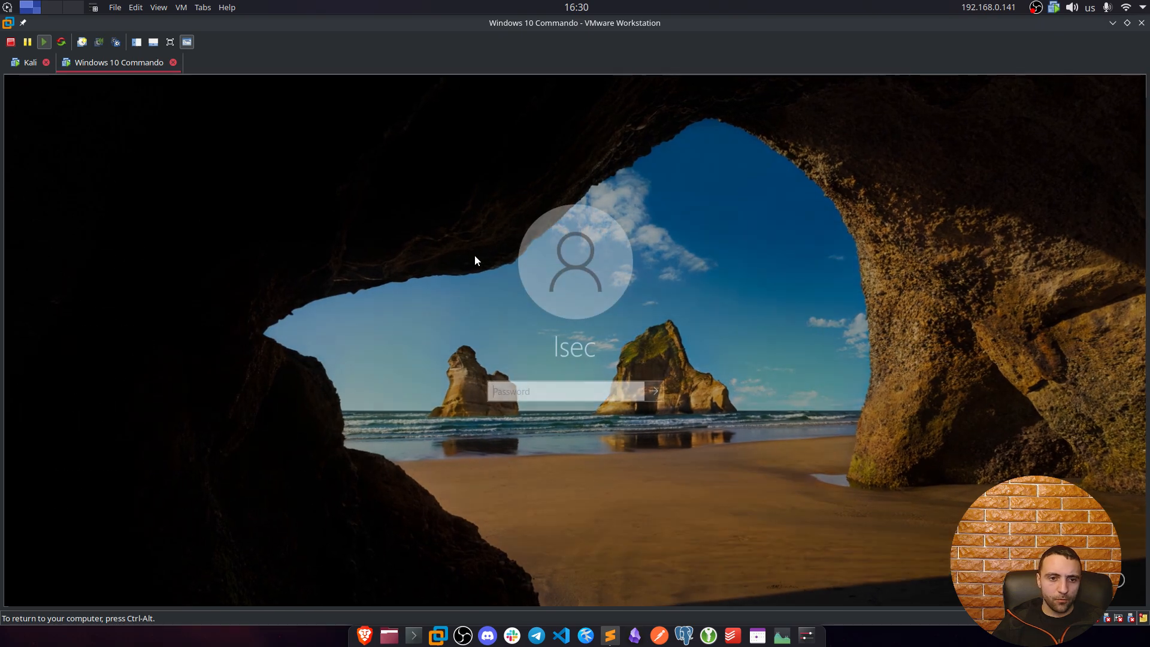
text(••••••••)
key(Return)
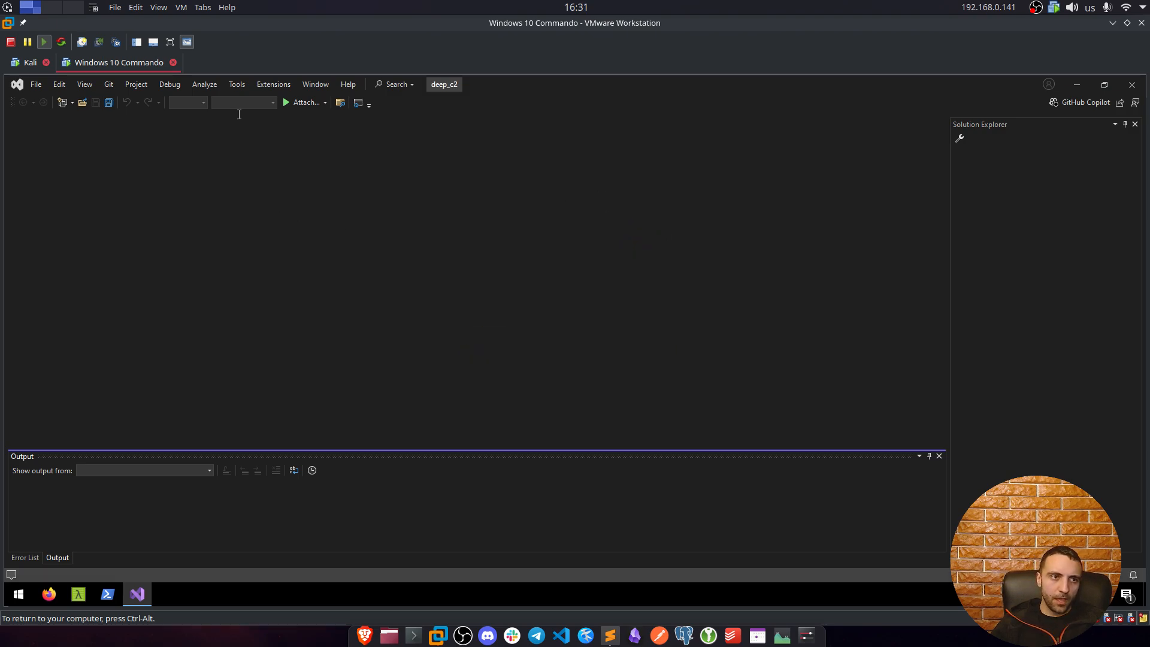
Step: Show the Agent class in Program.cs with its client, C2_SERVER and AGENT_ID fields
click(303, 241)
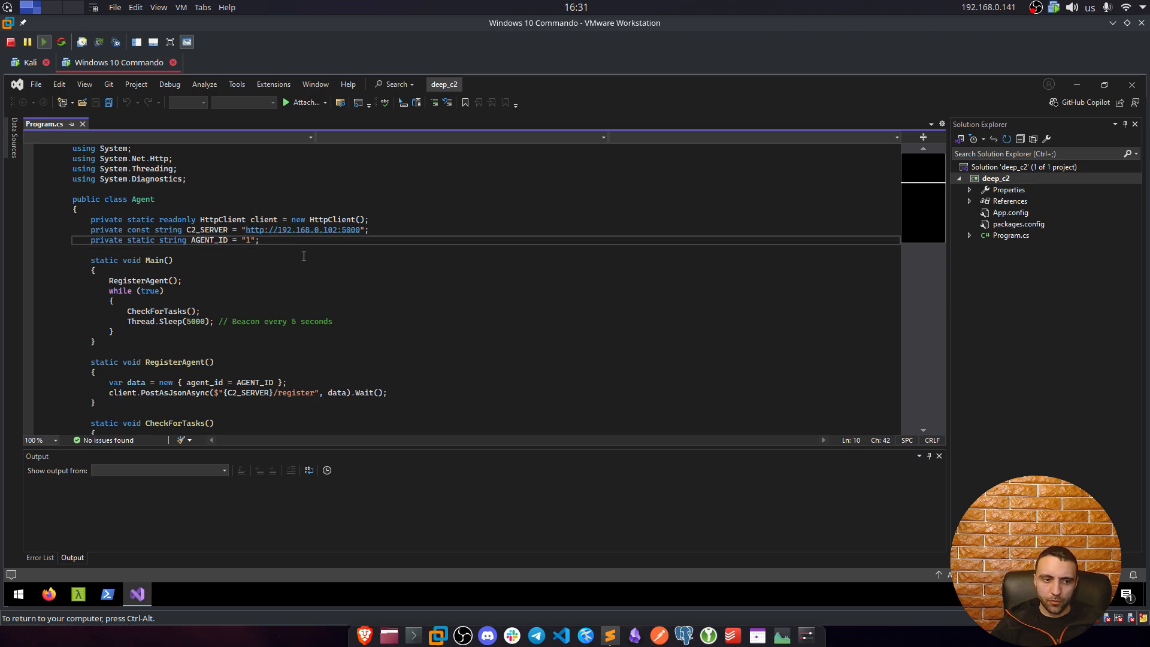
scroll(303, 257, down, 3)
scroll(302, 256, down, 2)
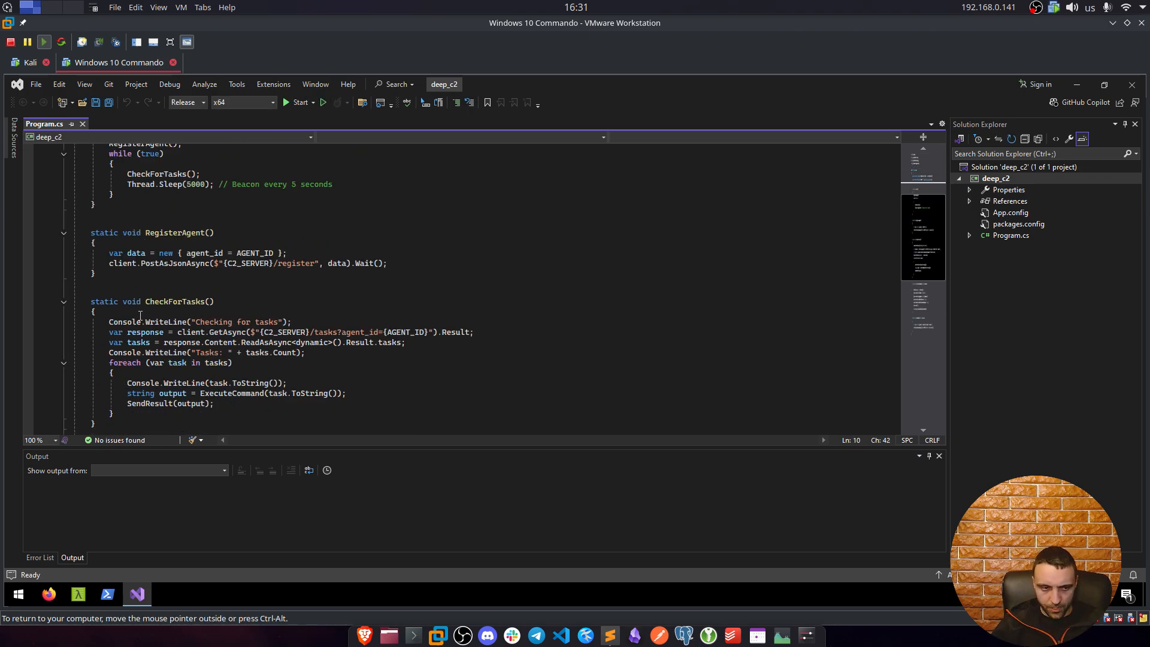
scroll(142, 313, up, 3)
scroll(222, 290, up, 3)
scroll(222, 289, up, 2)
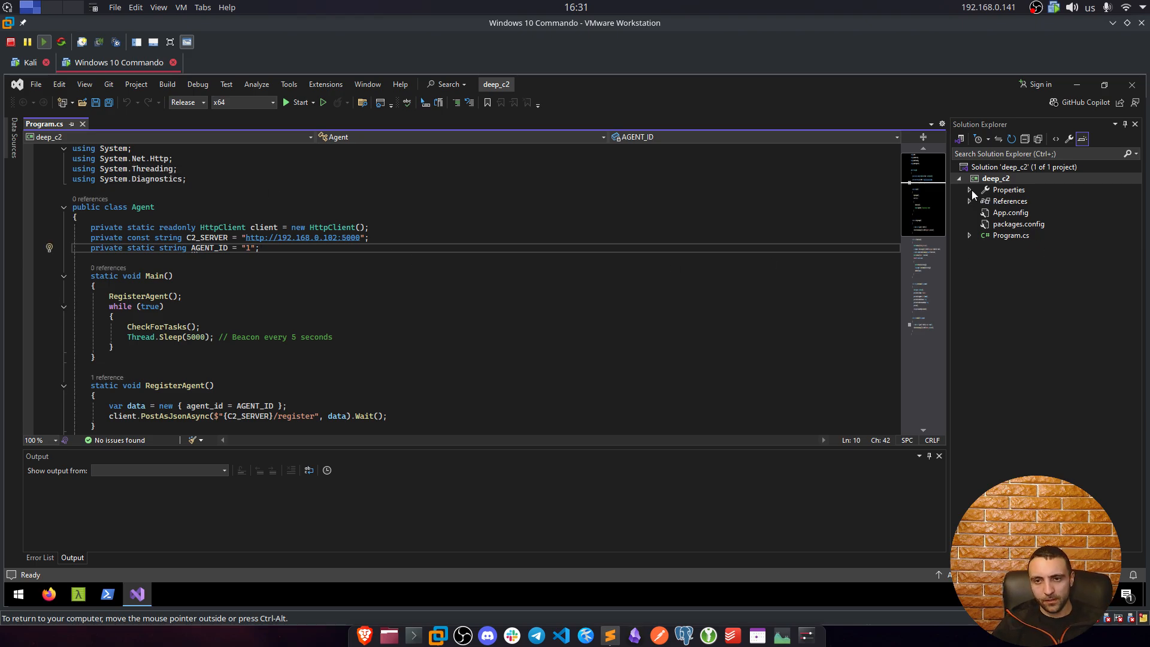
click(358, 260)
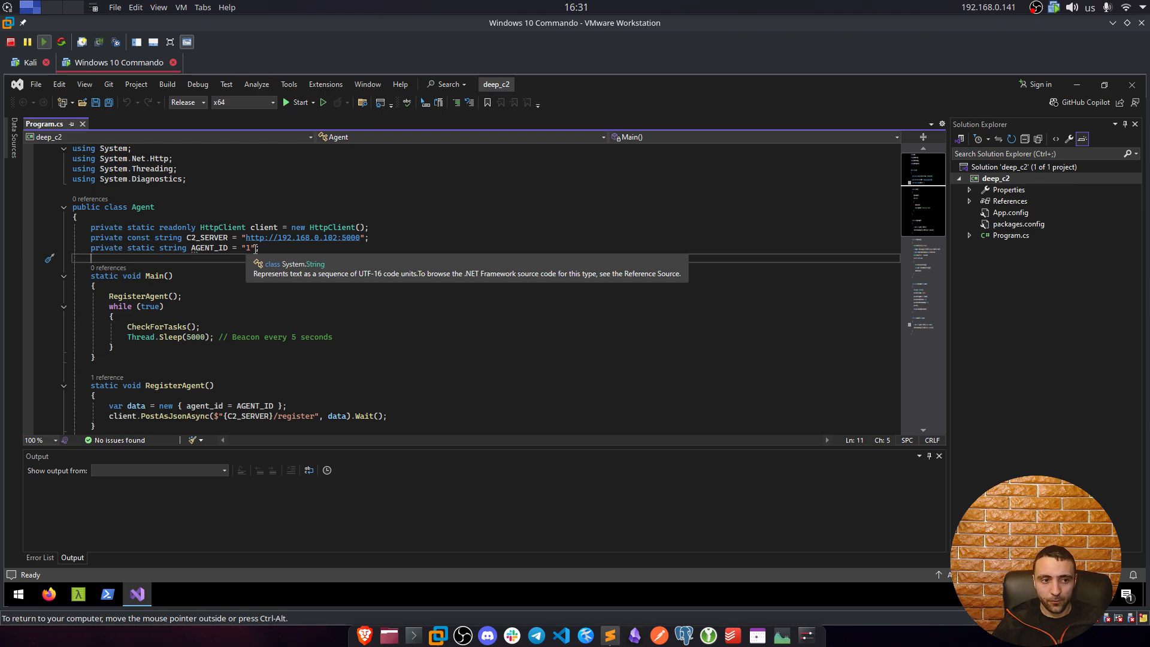
click(141, 277)
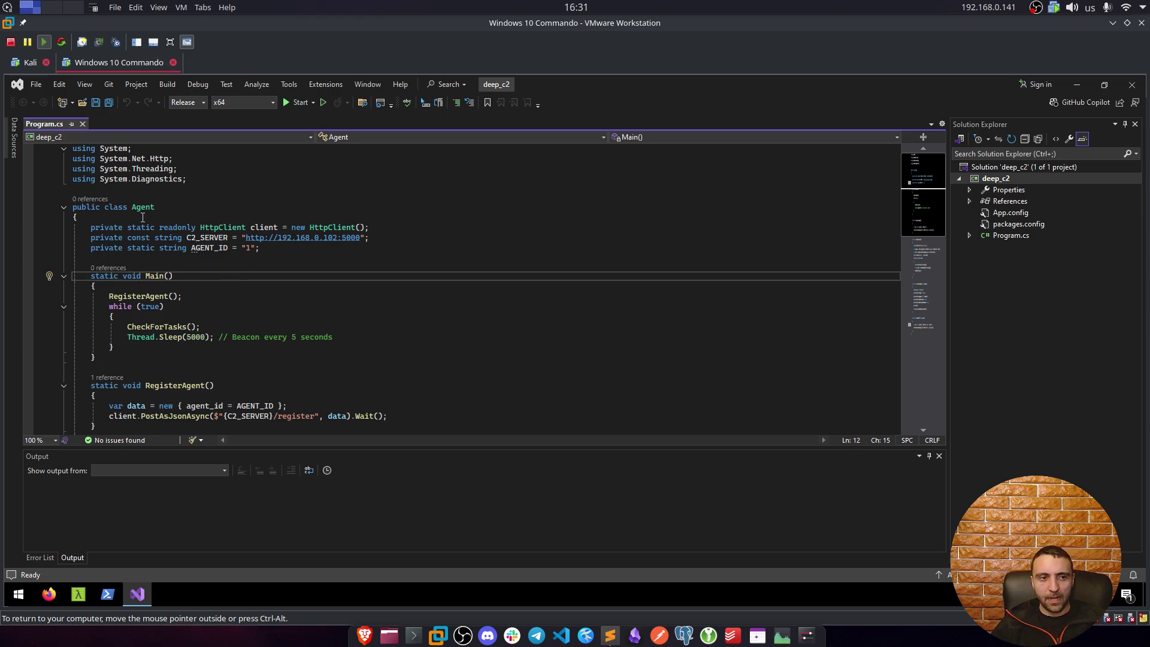
drag(266, 249, 91, 228)
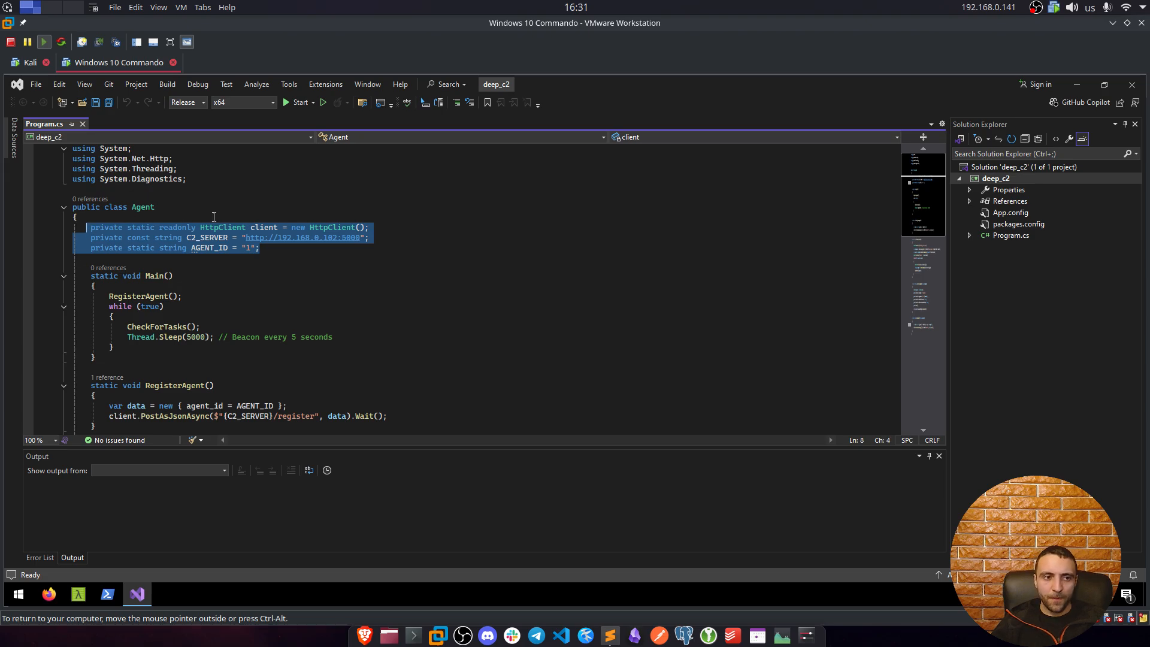
double_click(268, 228)
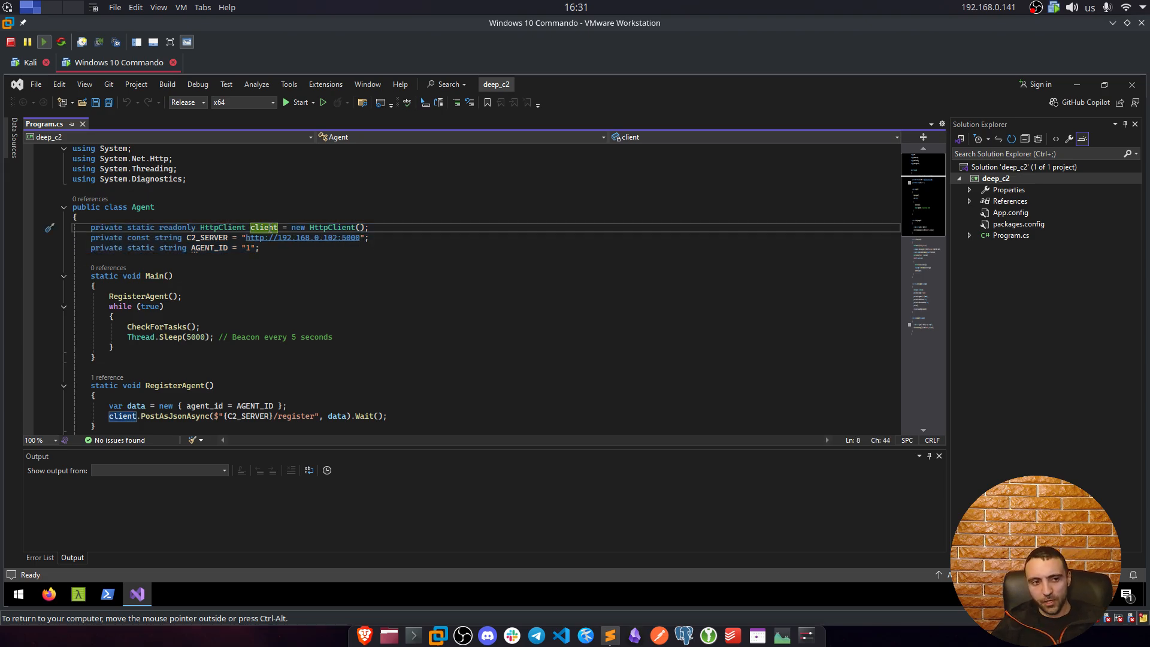
drag(278, 260, 90, 237)
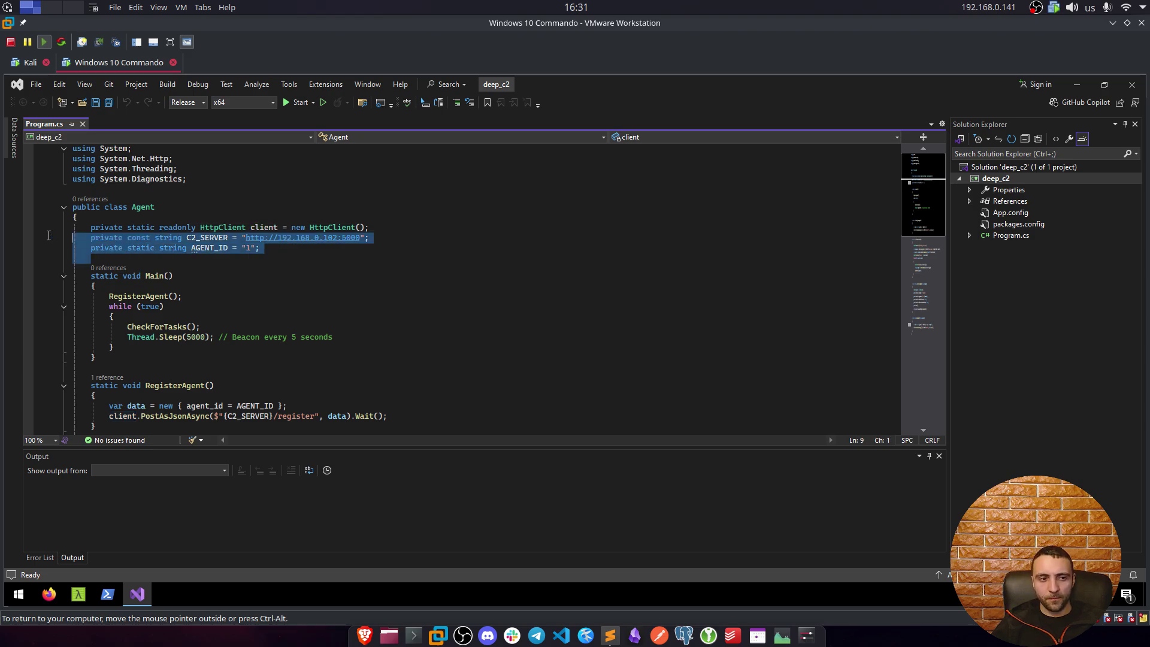
click(227, 285)
scroll(174, 280, down, 1)
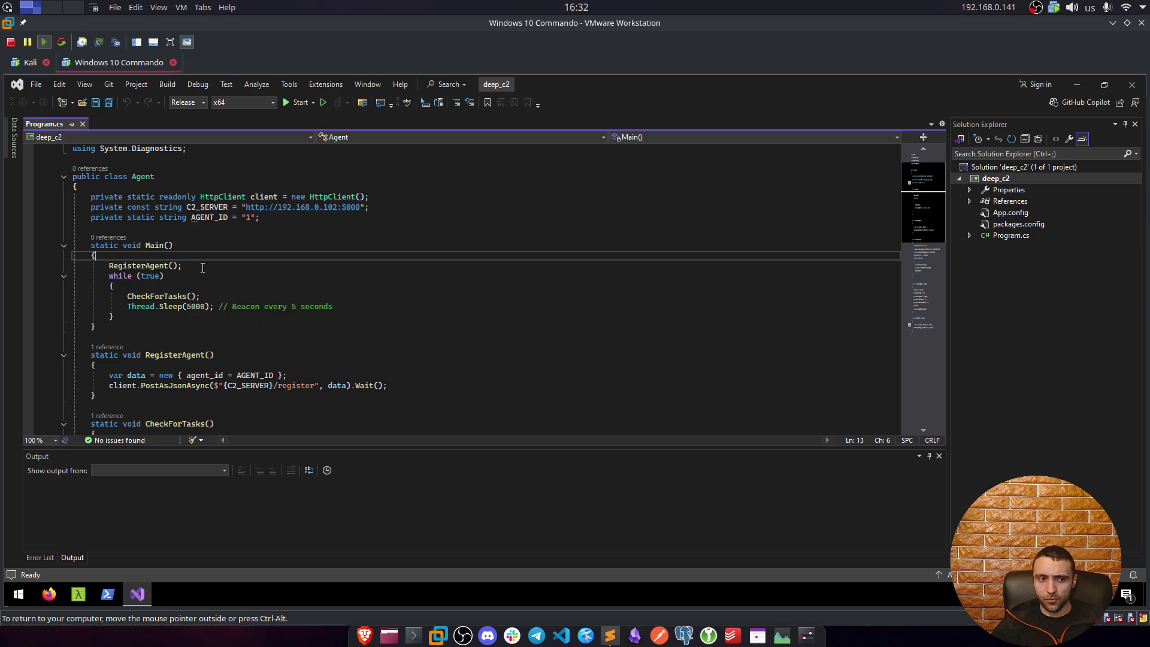
drag(182, 266, 109, 267)
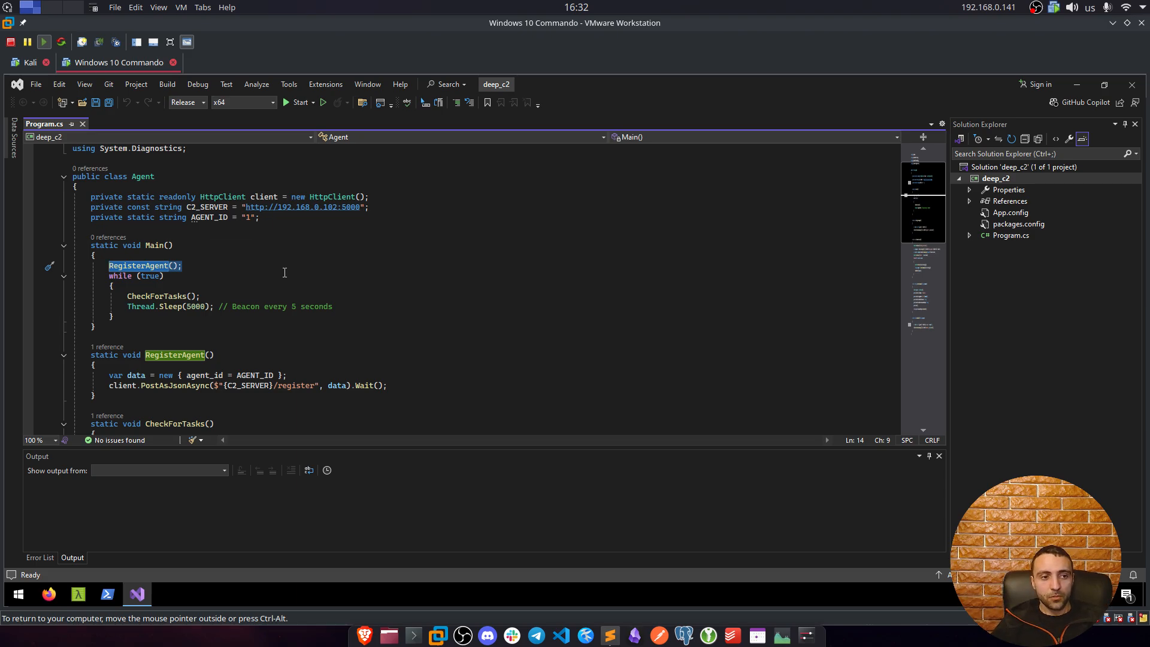
click(195, 276)
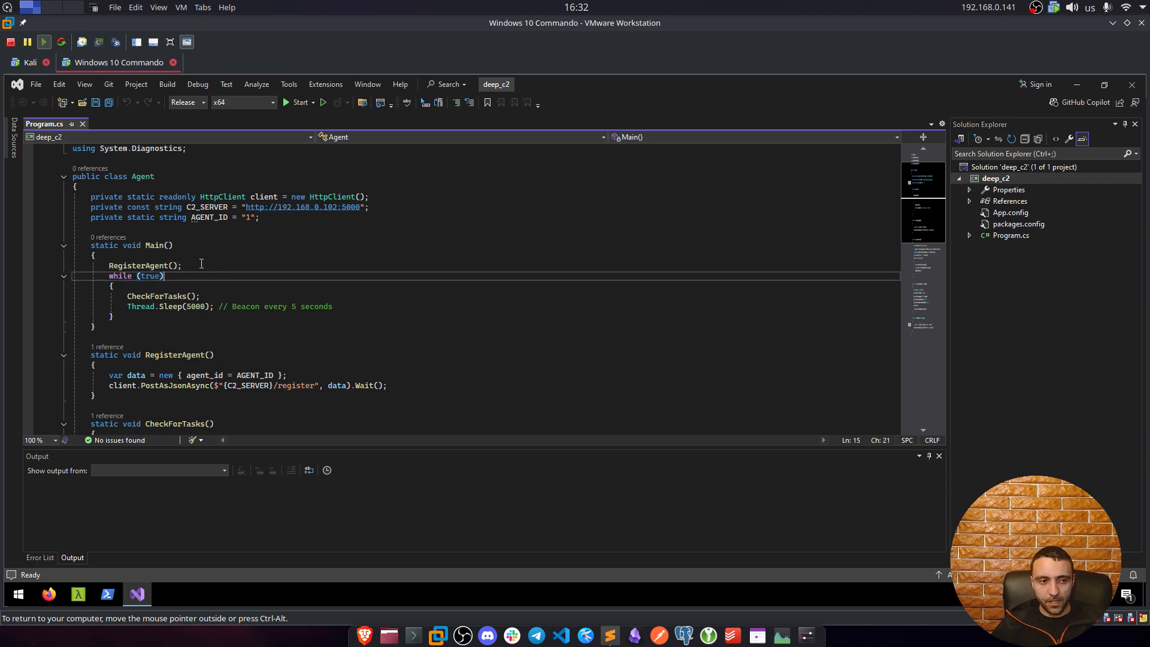
click(201, 265)
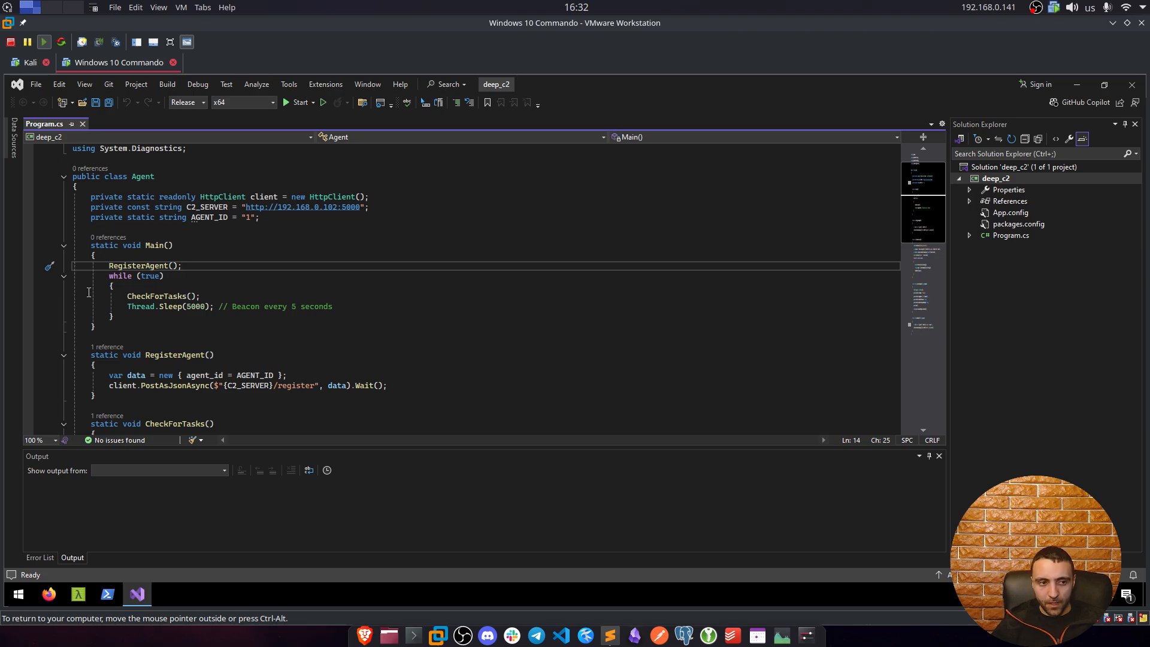
click(153, 297)
double_click(151, 297)
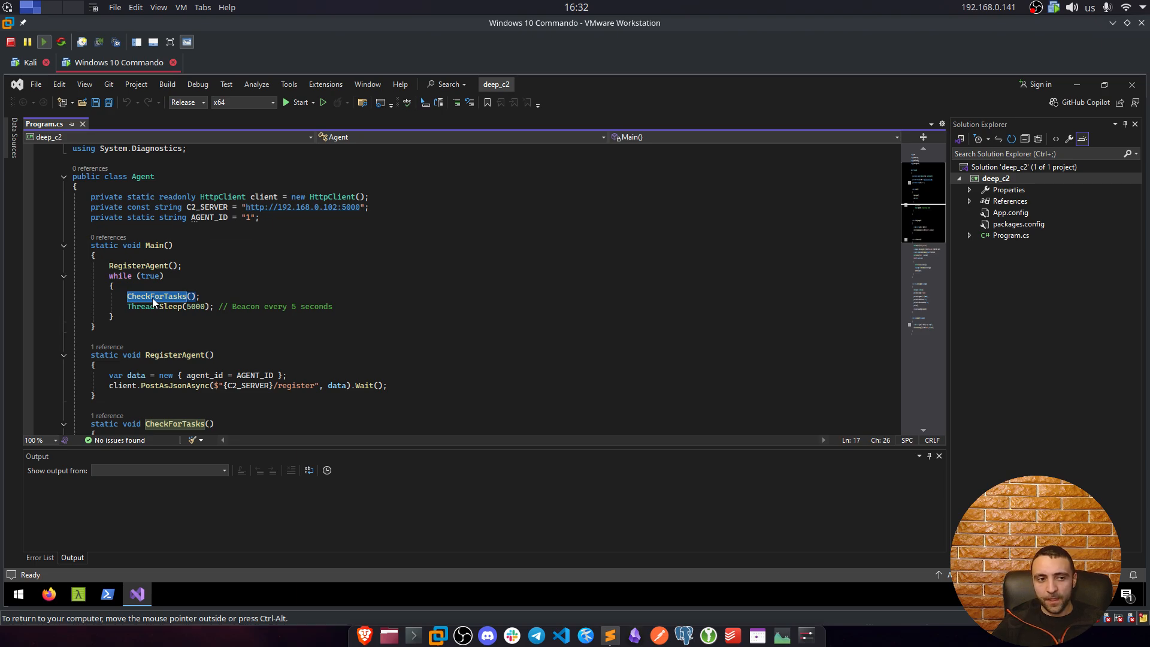
mouse_move(170, 306)
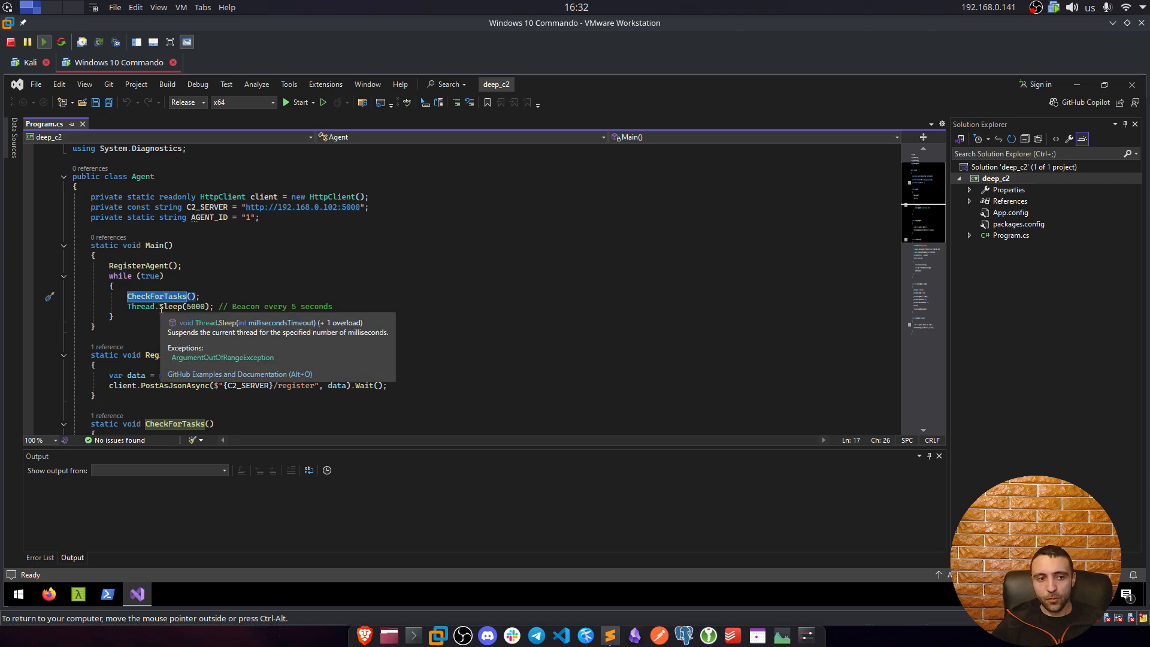
click(162, 307)
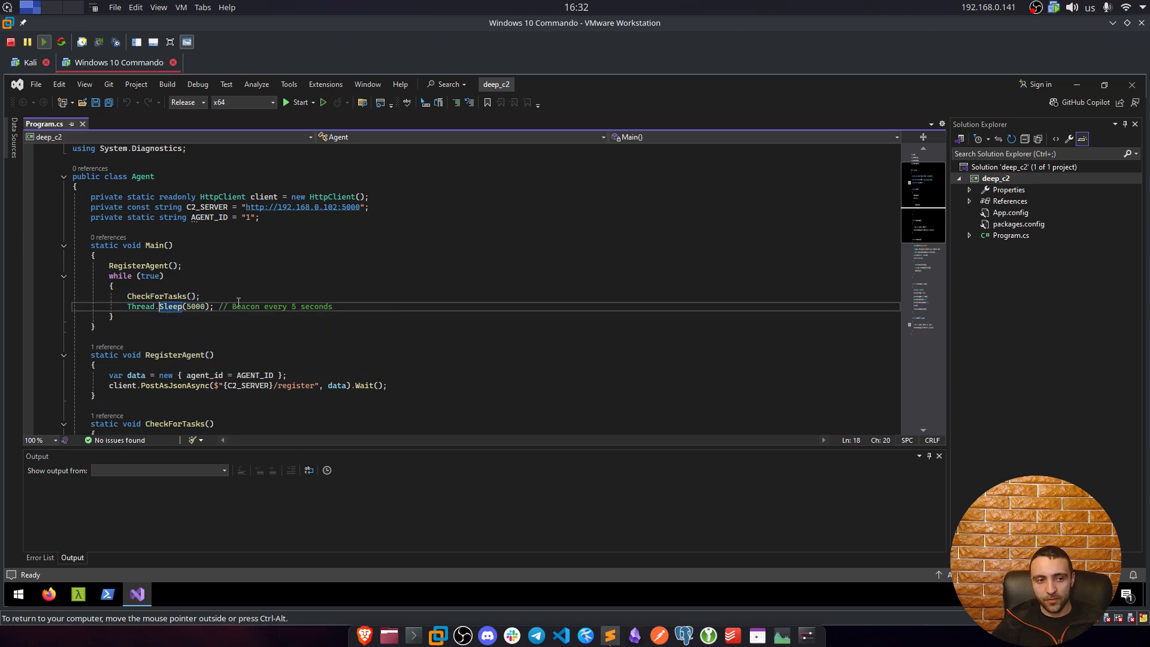
click(240, 306)
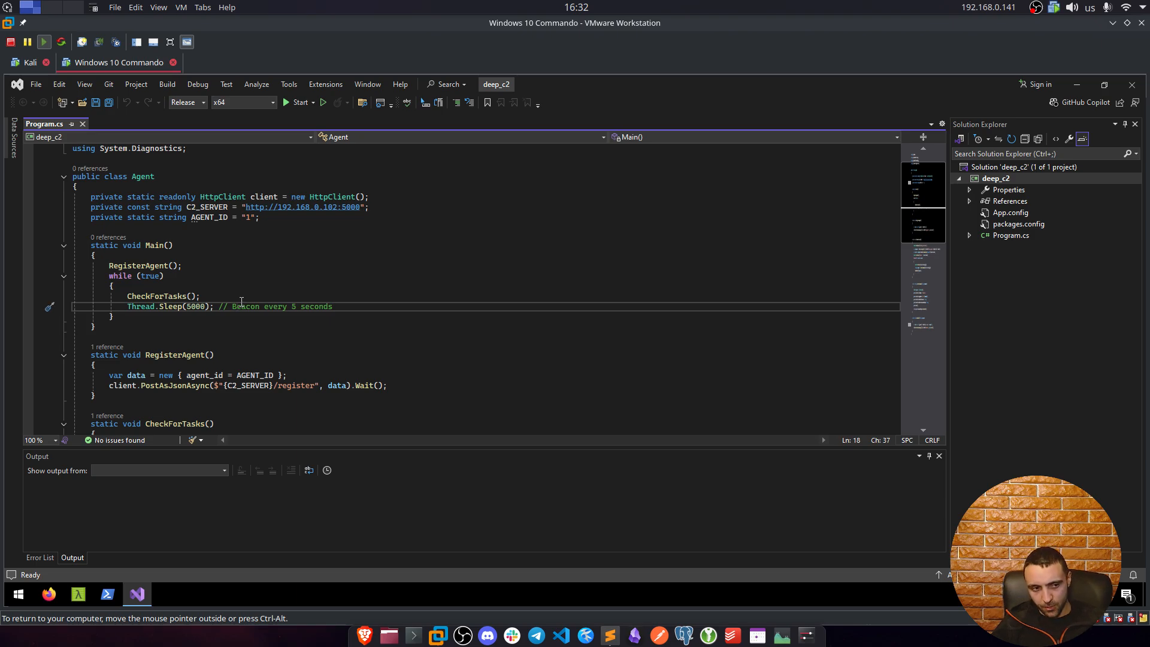
scroll(138, 348, down, 3)
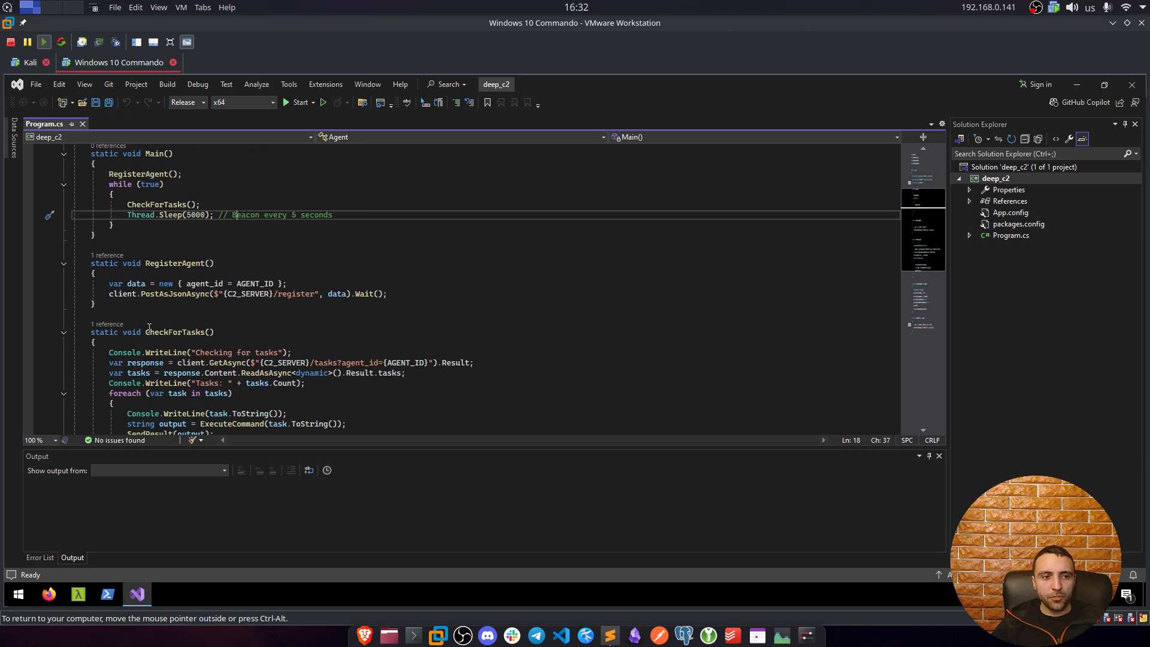
double_click(173, 264)
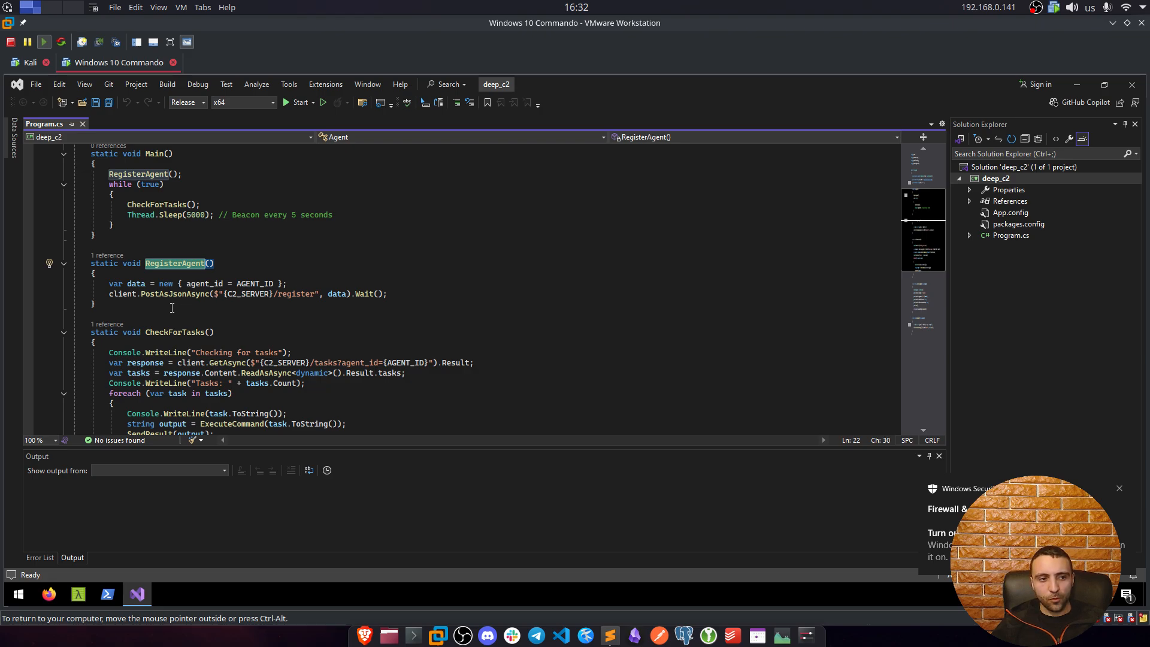
mouse_move(172, 294)
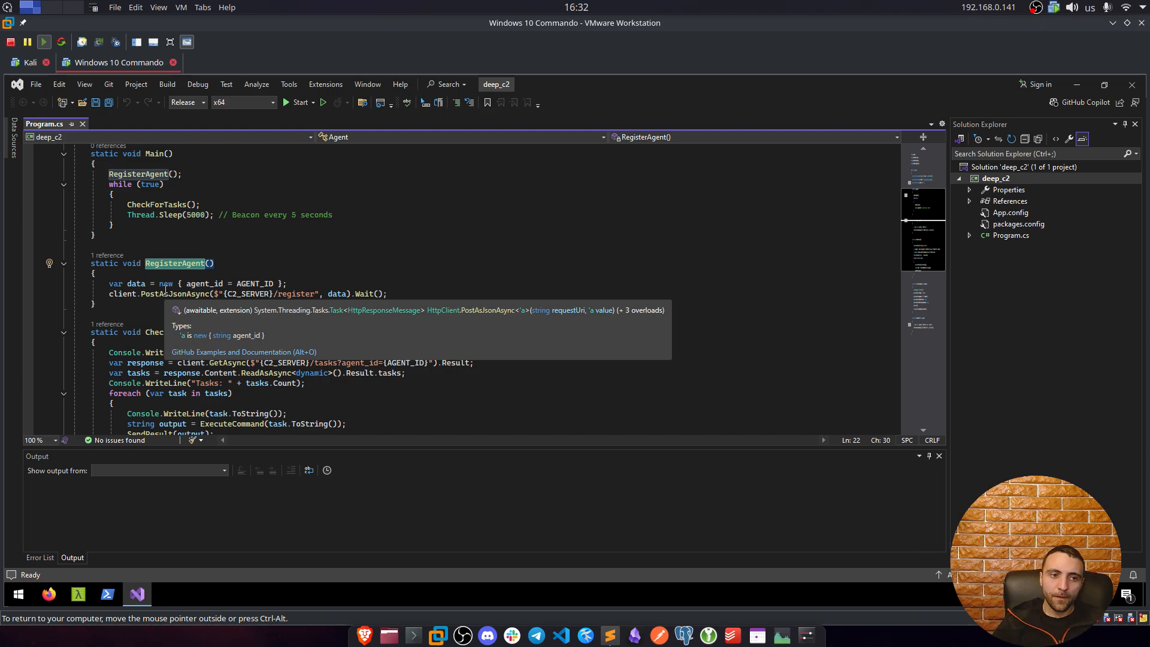
click(286, 295)
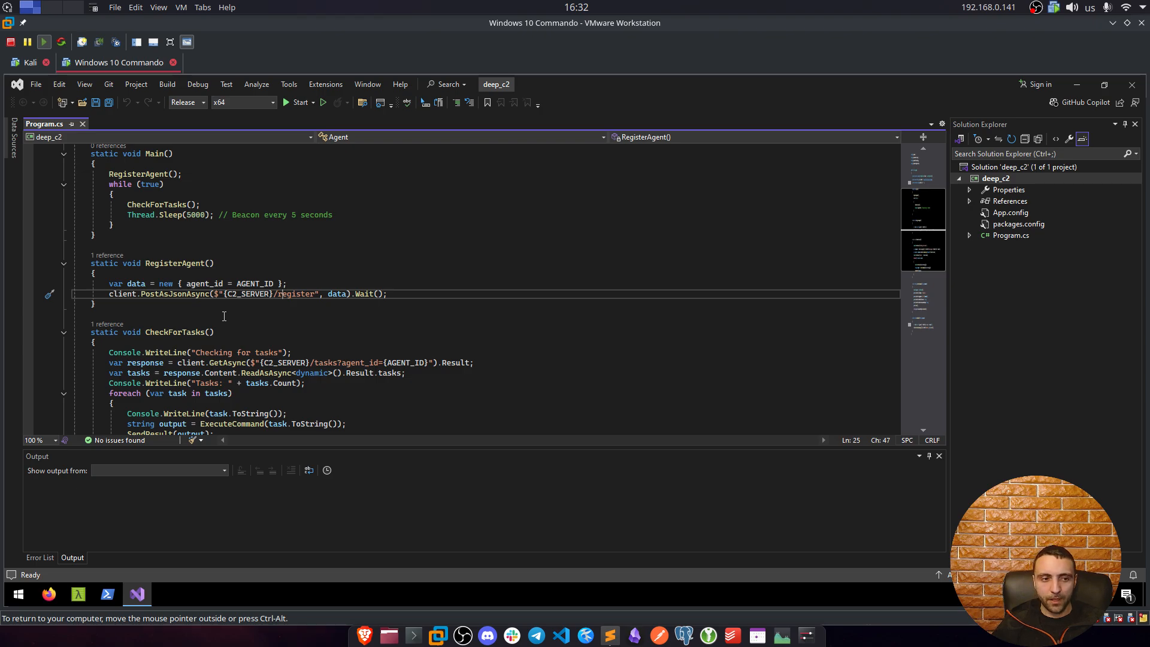
scroll(224, 316, down, 3)
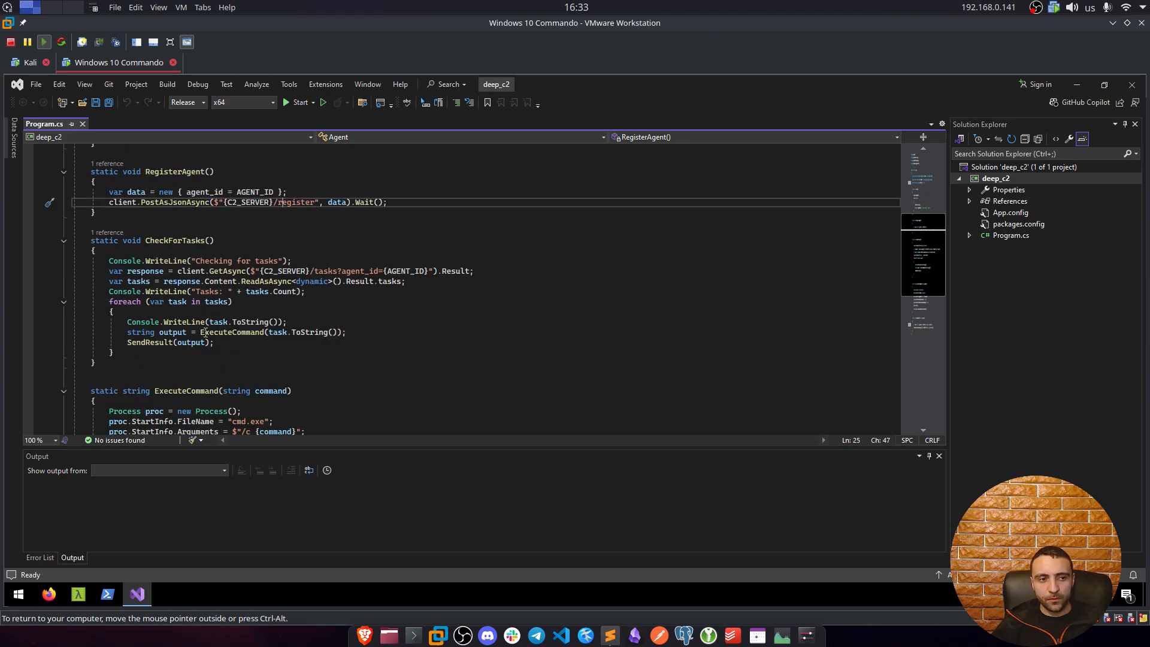
mouse_move(345, 271)
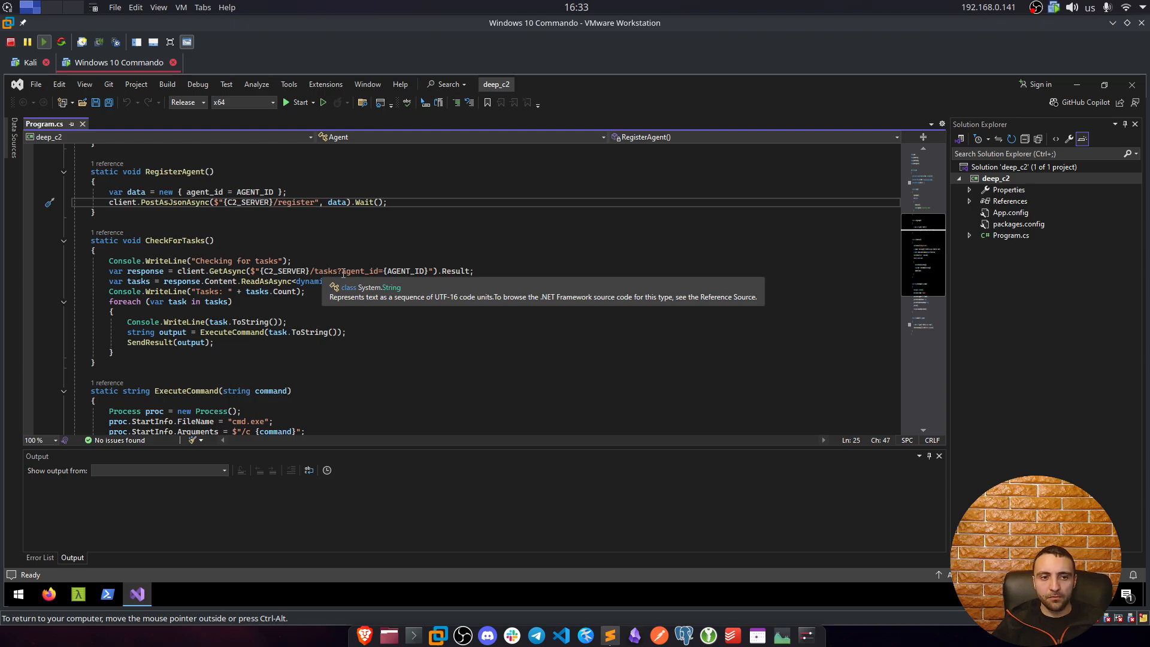
drag(341, 271, 383, 271)
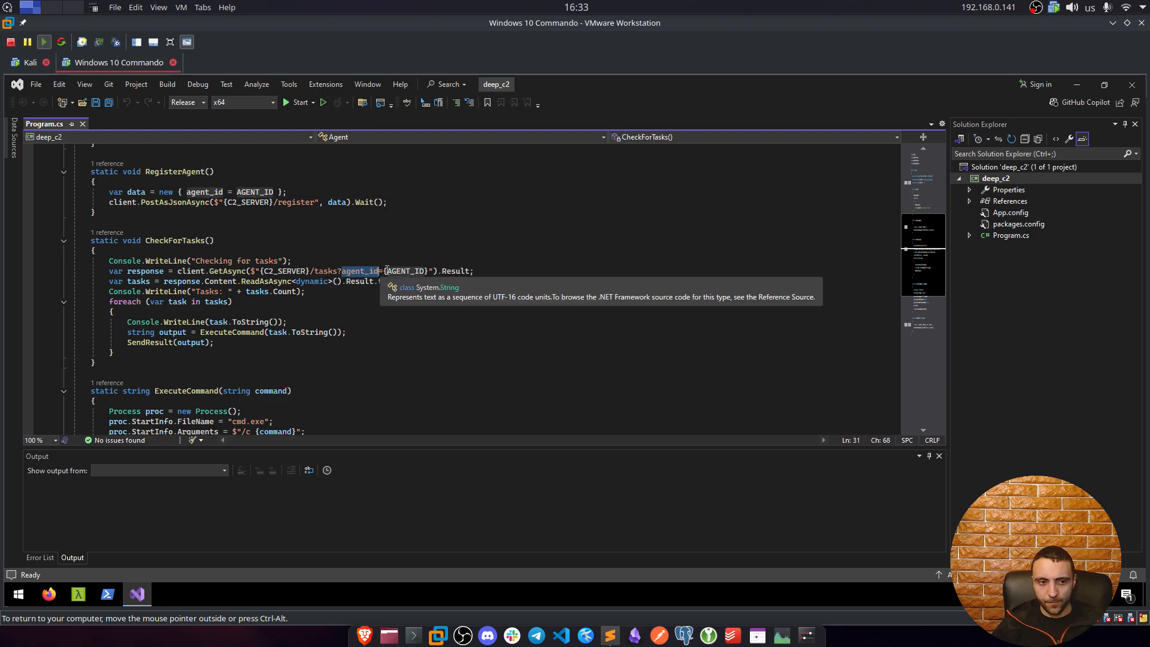
drag(128, 281, 360, 281)
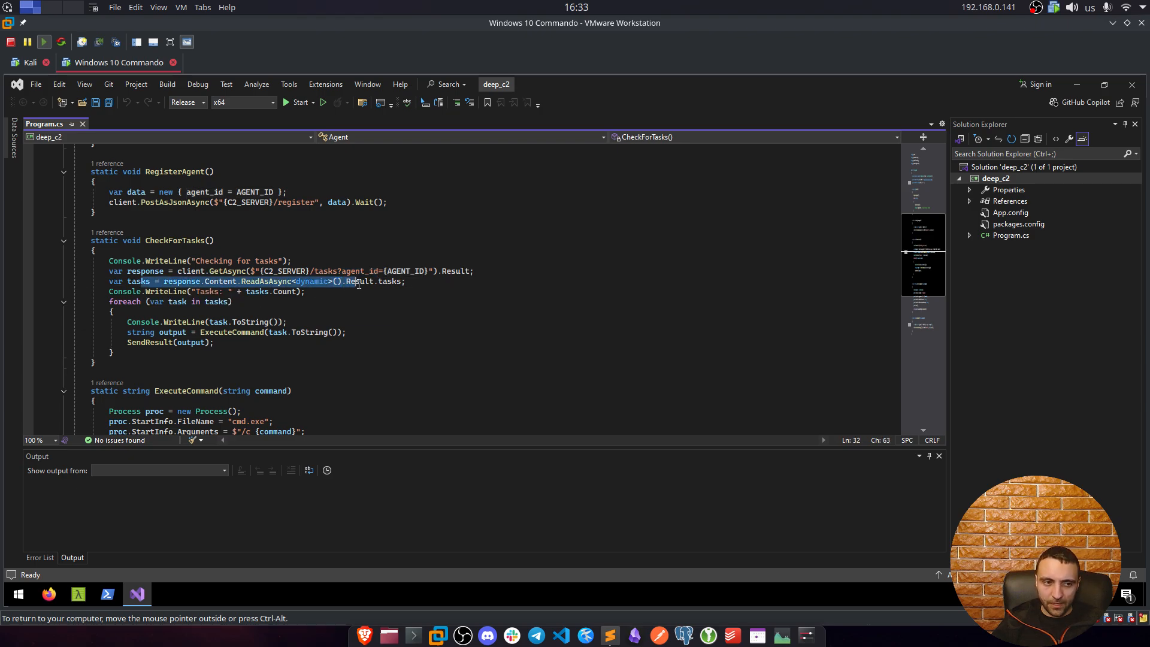
click(233, 301)
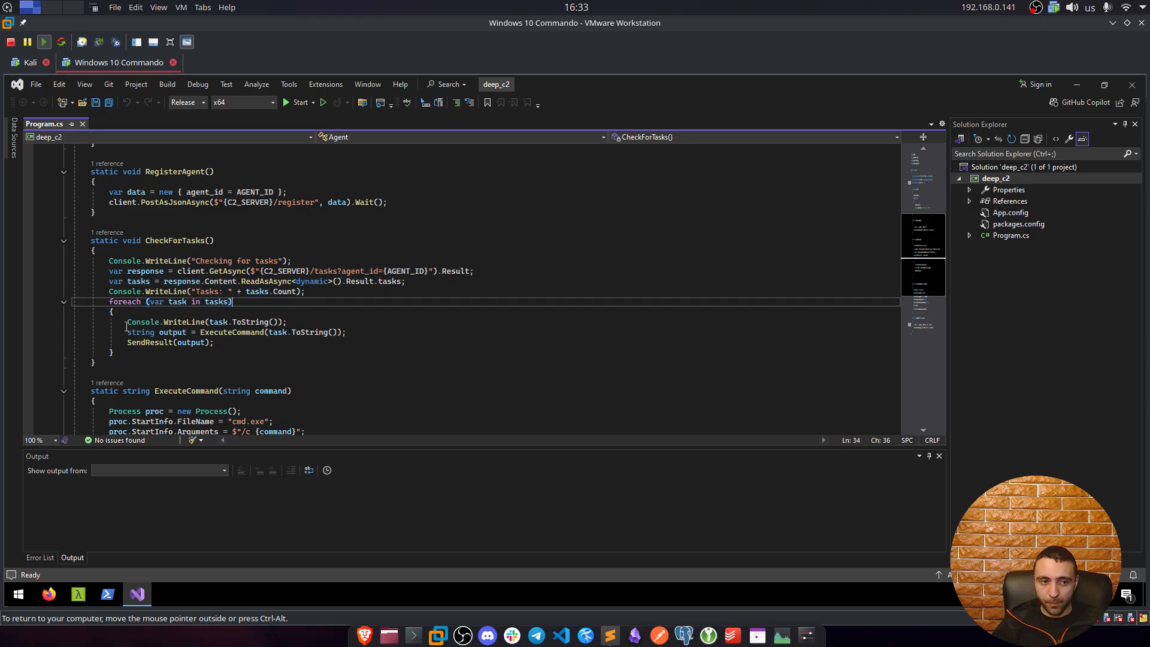
drag(121, 352, 109, 301)
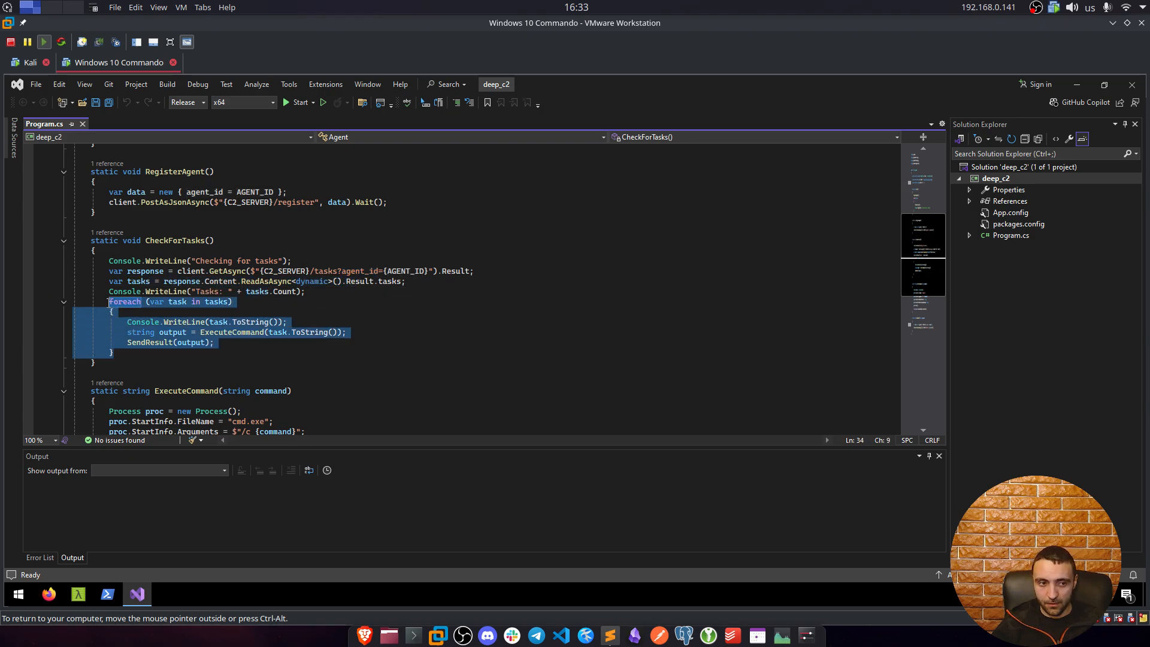
double_click(231, 333)
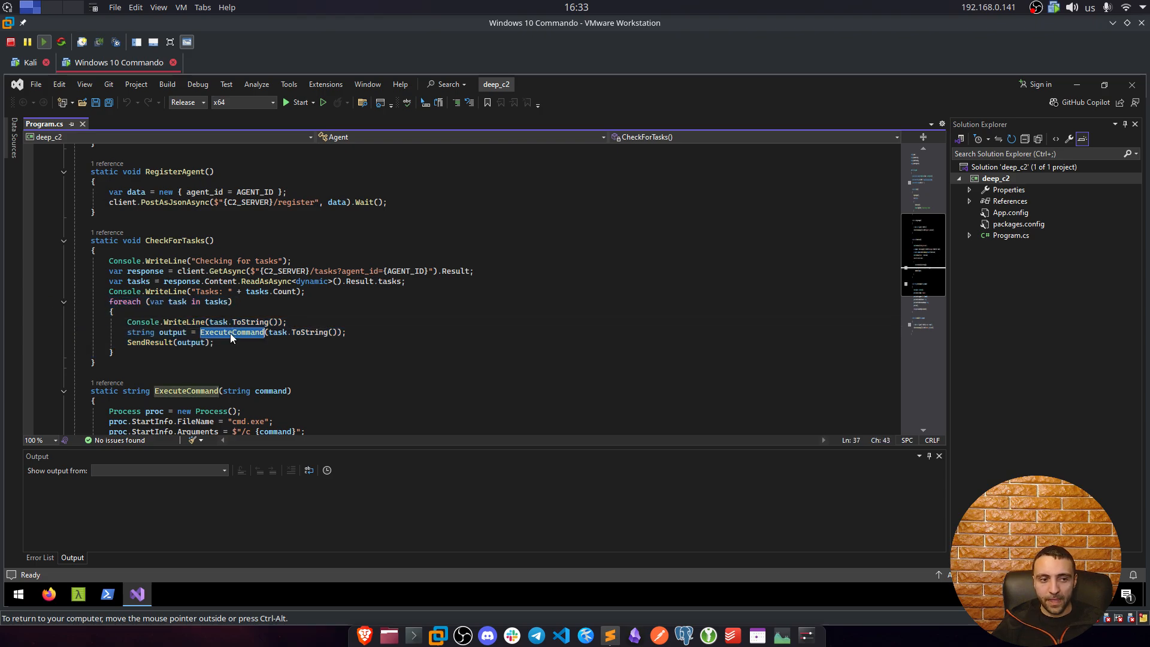
scroll(230, 333, down, 2)
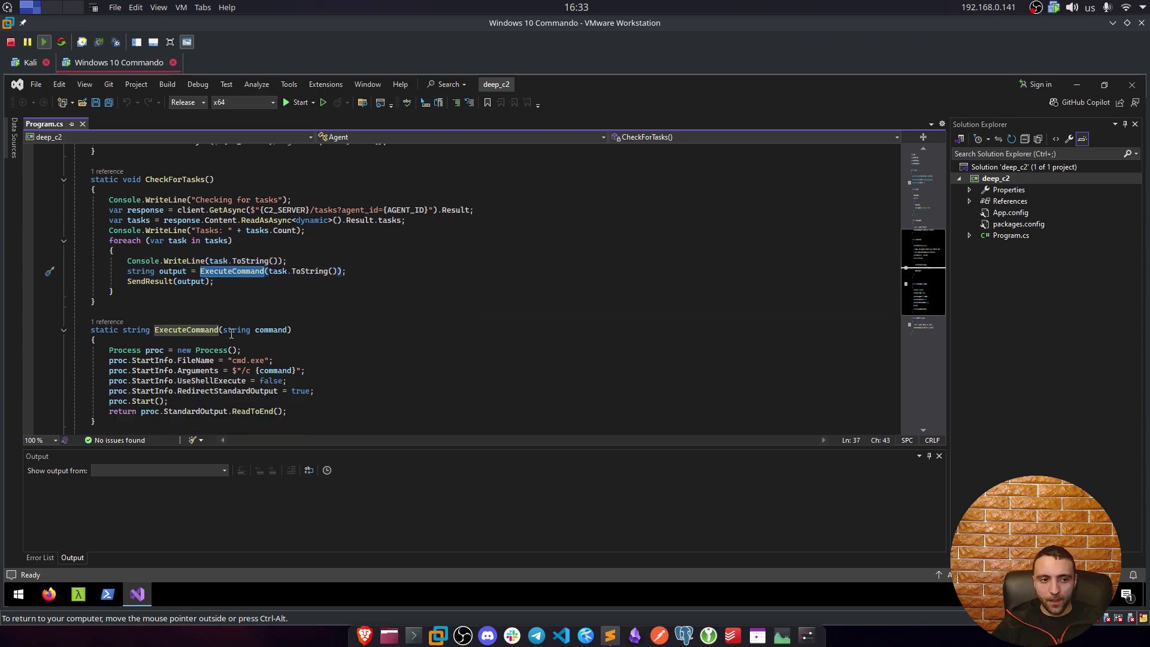
scroll(230, 333, down, 2)
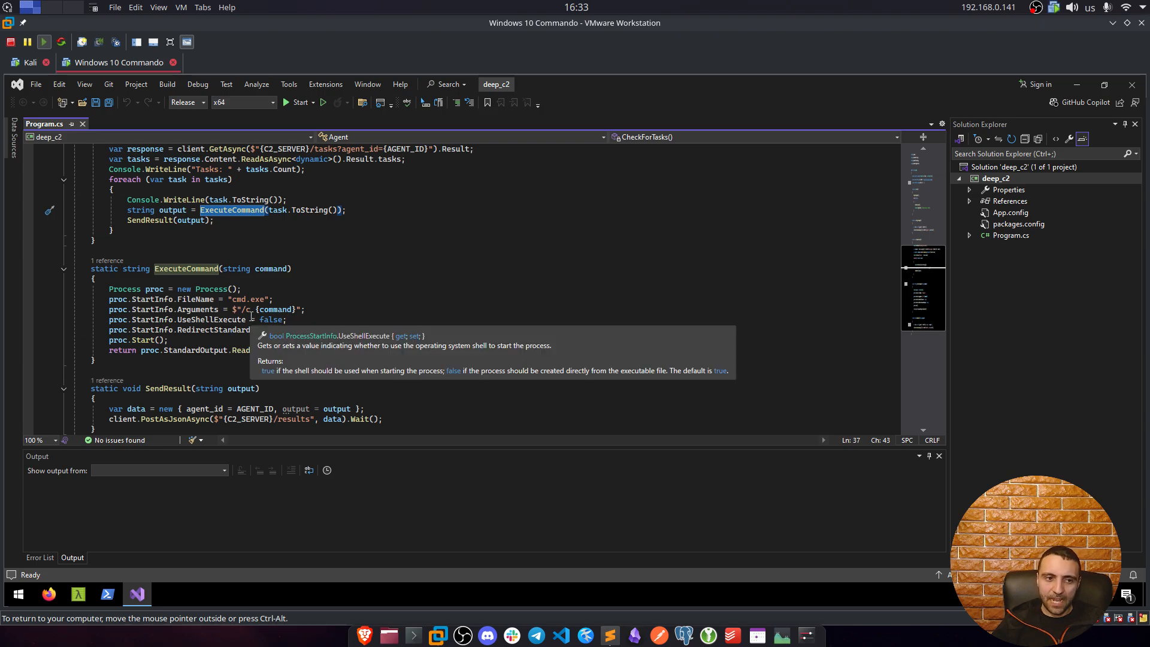
drag(255, 309, 298, 310)
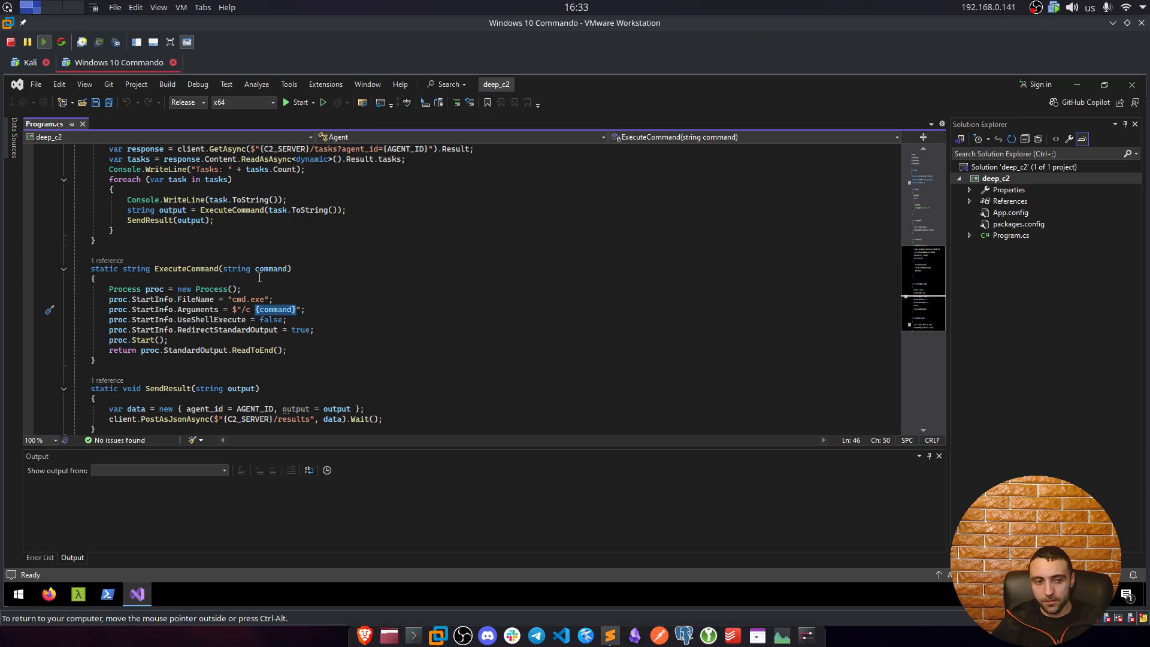
scroll(260, 277, down, 1)
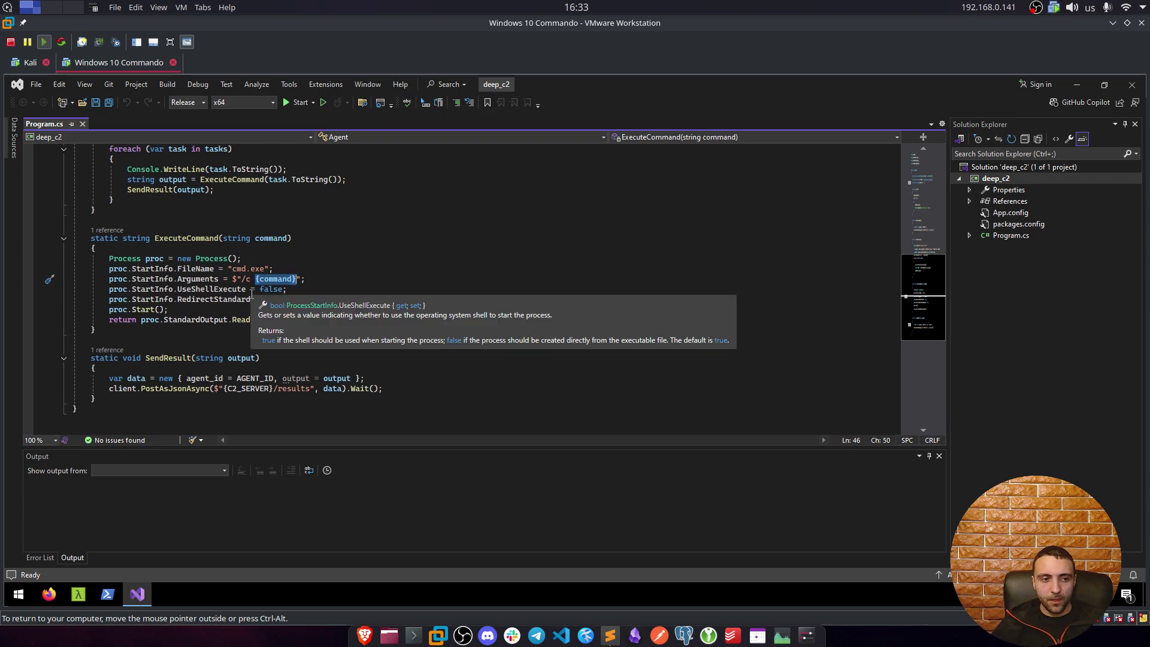
click(174, 358)
scroll(173, 357, down, 1)
scroll(180, 332, down, 1)
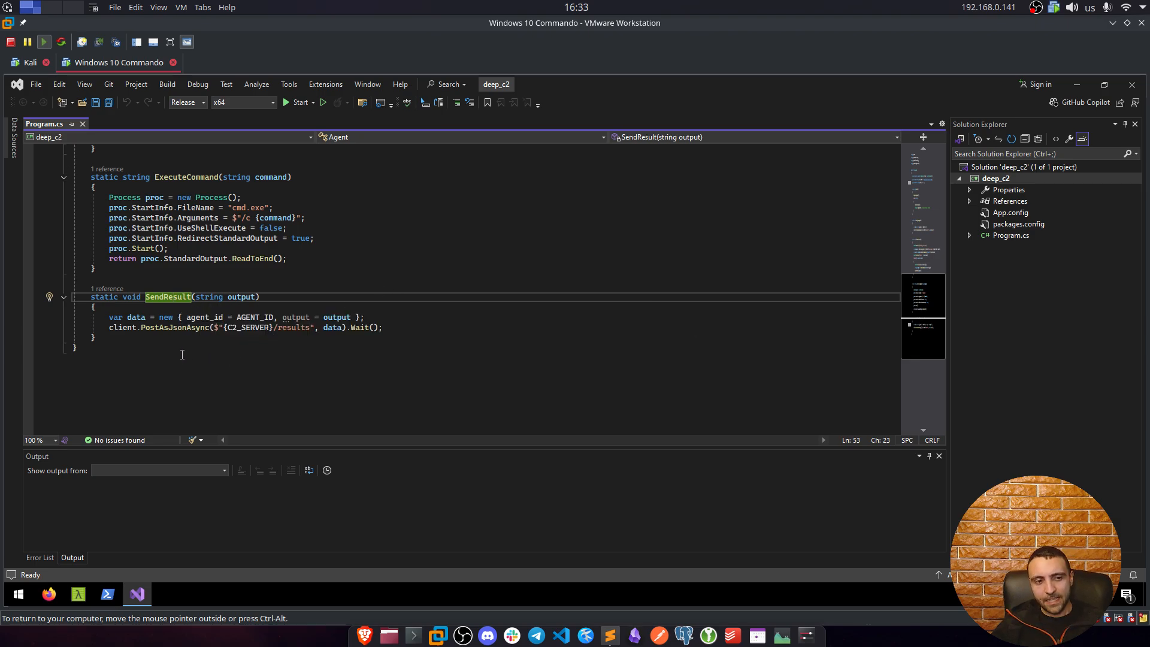
click(245, 347)
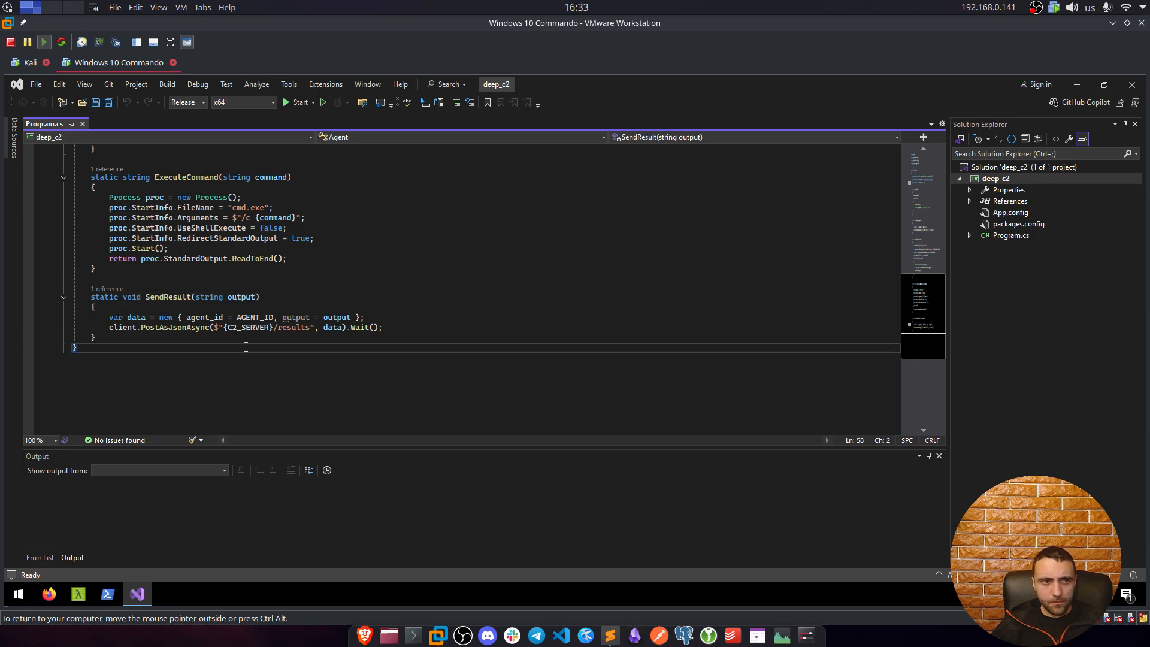
scroll(245, 347, up, 3)
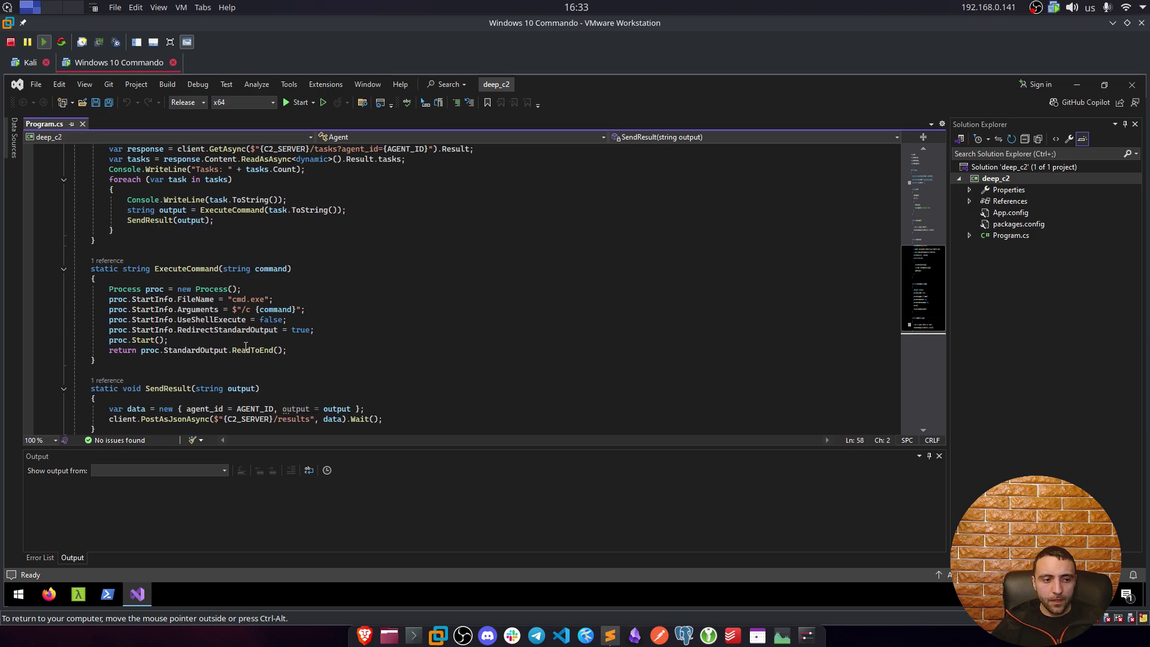
Step: Build the agent project and select the deep_c2.exe output path
click(349, 350)
key(ctrl+shift+b)
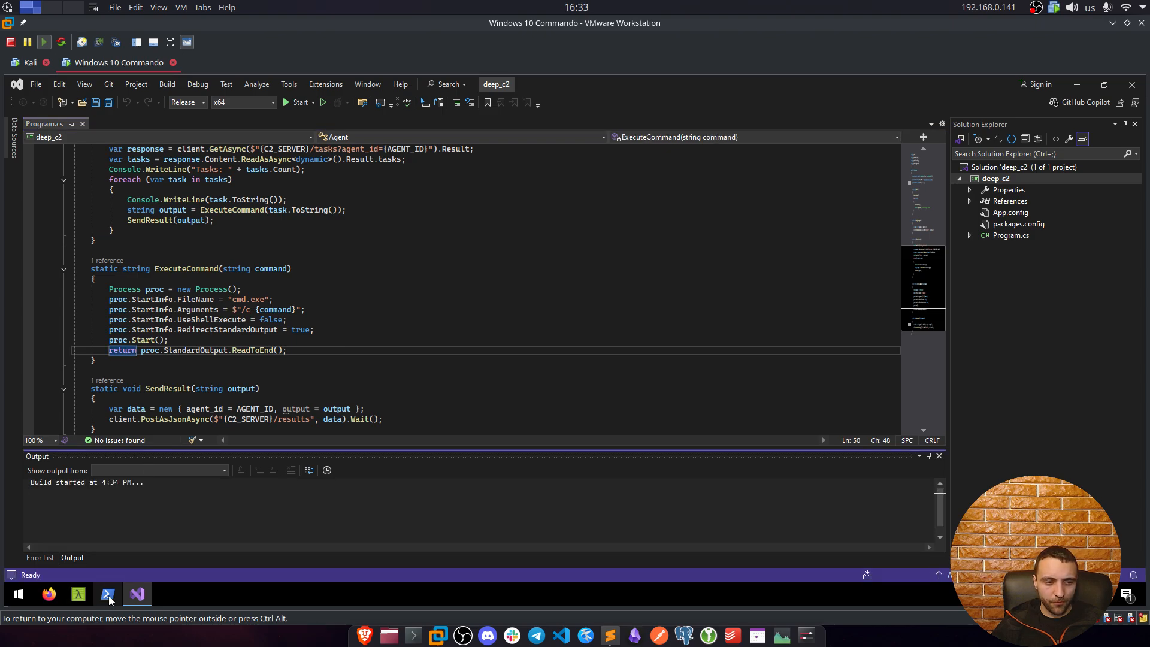
click(154, 362)
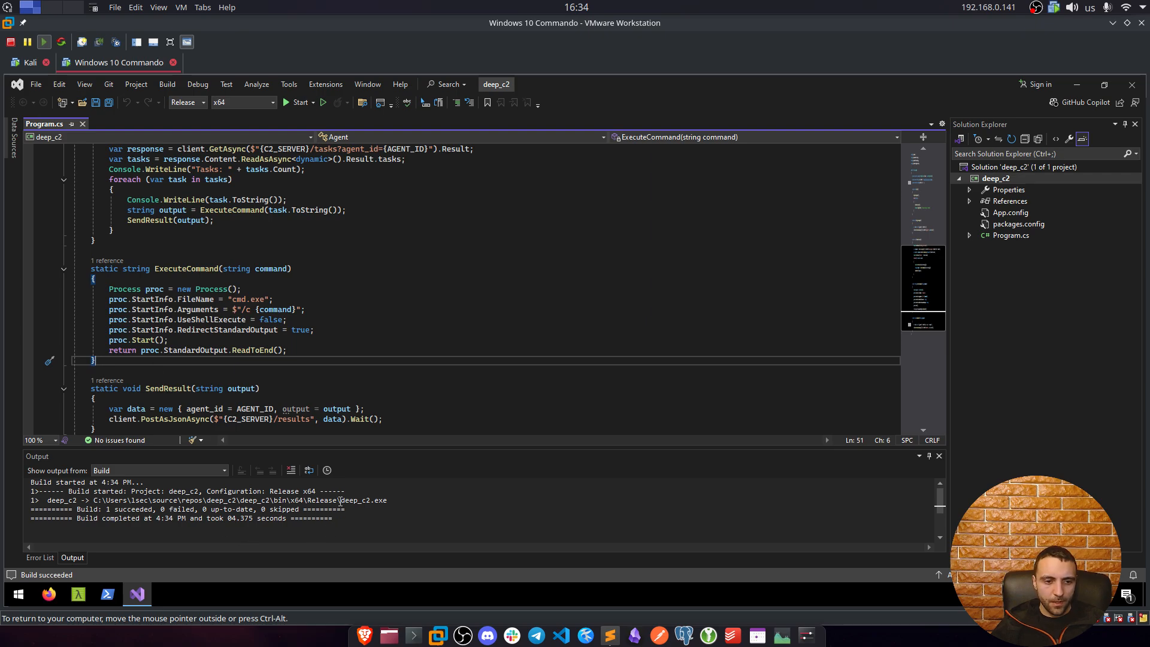
drag(342, 500, 93, 500)
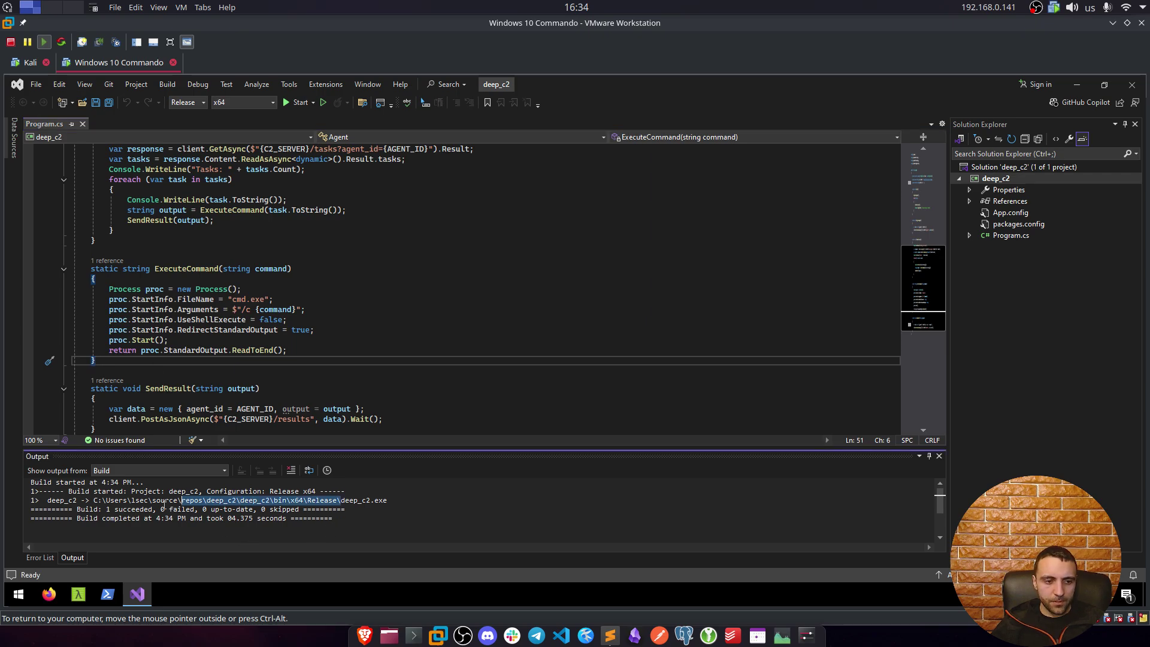
Step: List the compiled deep_c2.exe in the bin\x64\Release folder from PowerShell
click(106, 593)
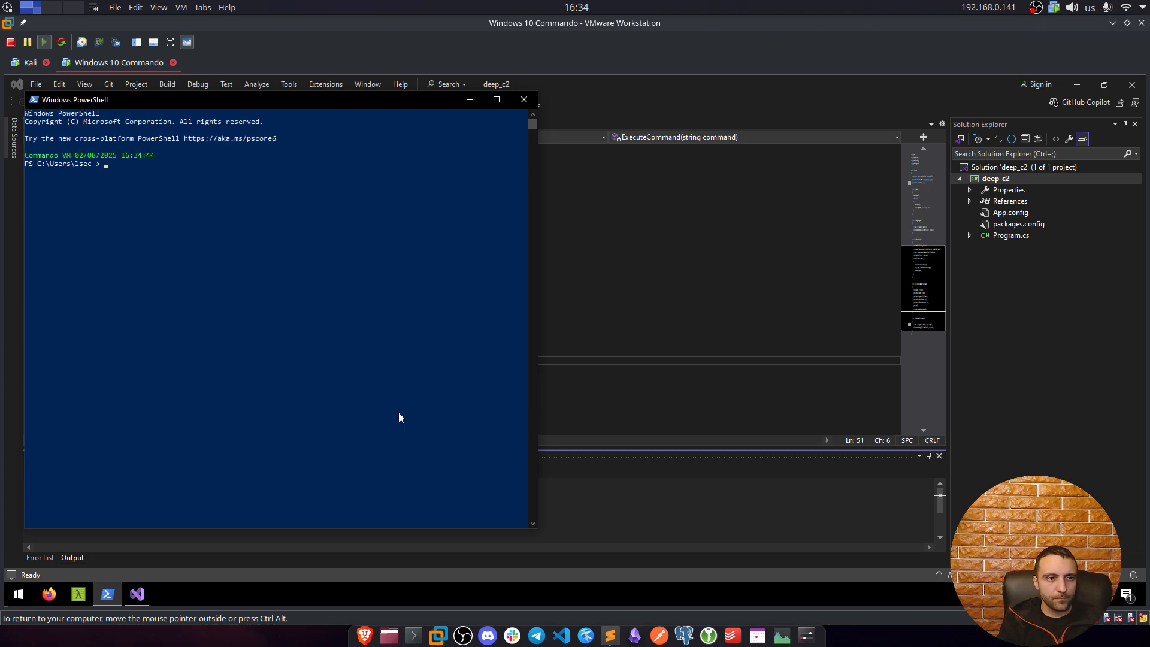
text(cd 'C:\Users\lsec\source\repos\deep_c2\deep_c2\bin\x64\Release')
key(Return)
text(ls)
key(Return)
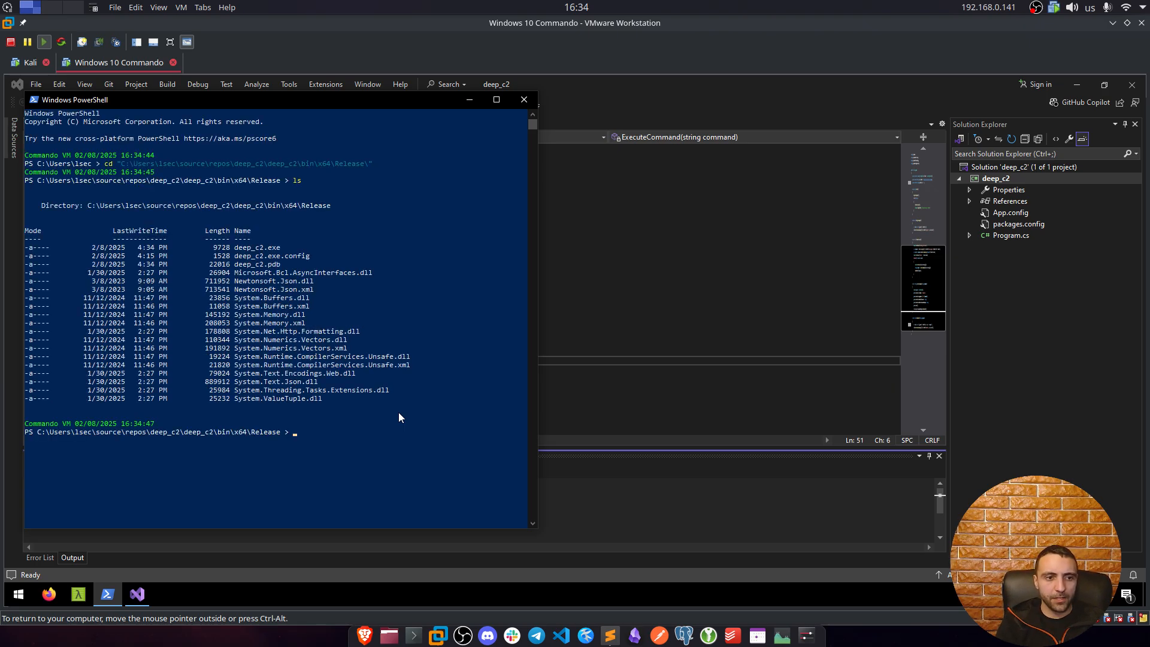
Step: Start the c2.py Flask server from the Desktop in a Kali terminal with python3
click(29, 61)
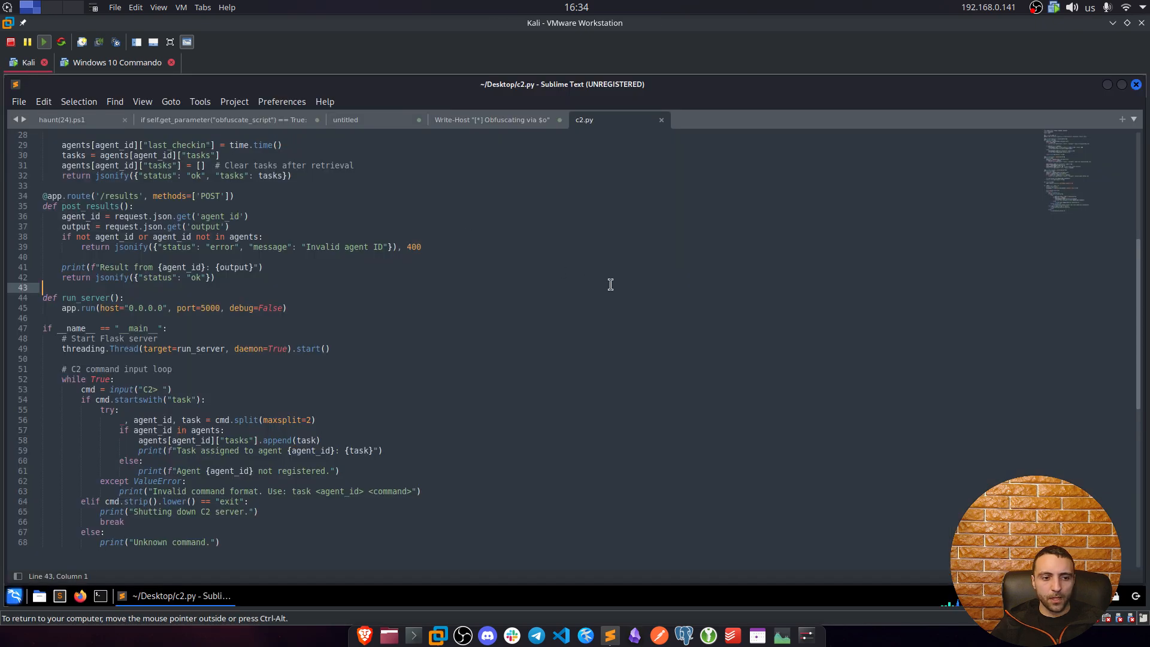
click(102, 595)
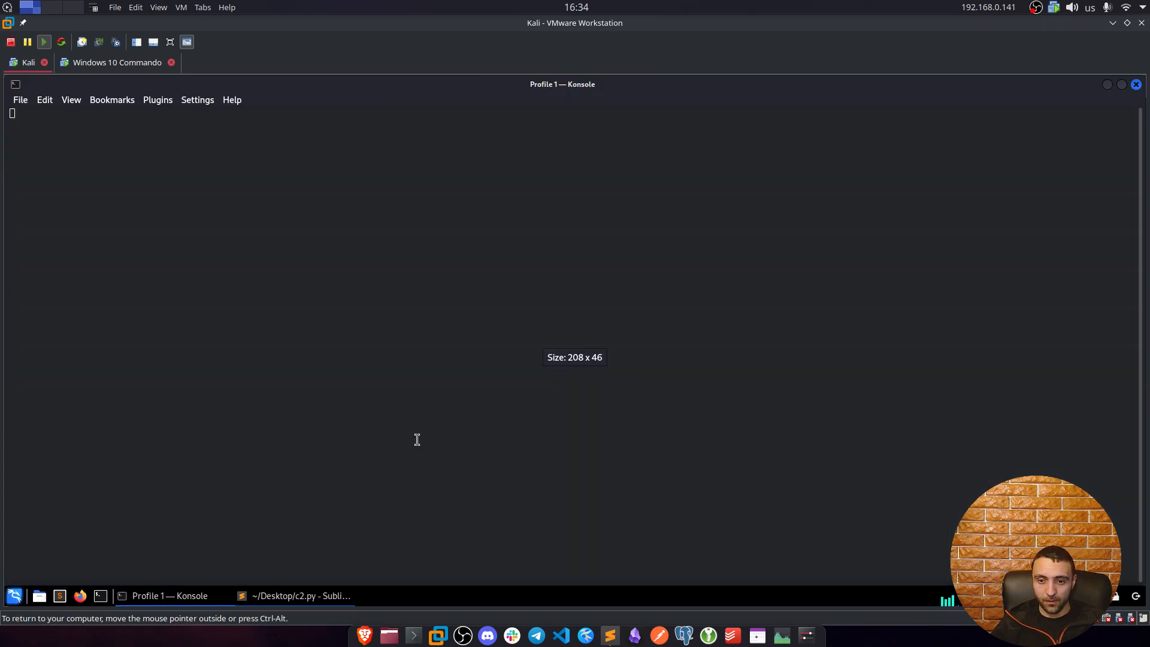
text(cd Desktop)
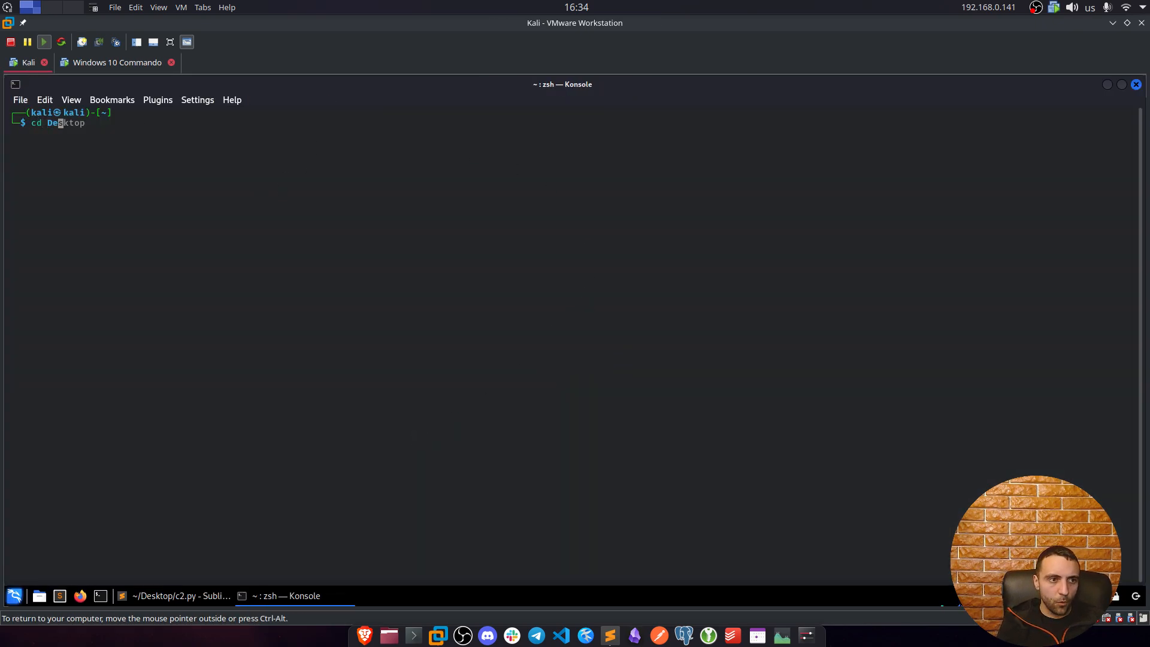
key(Return)
text(ls)
key(Return)
text(python)
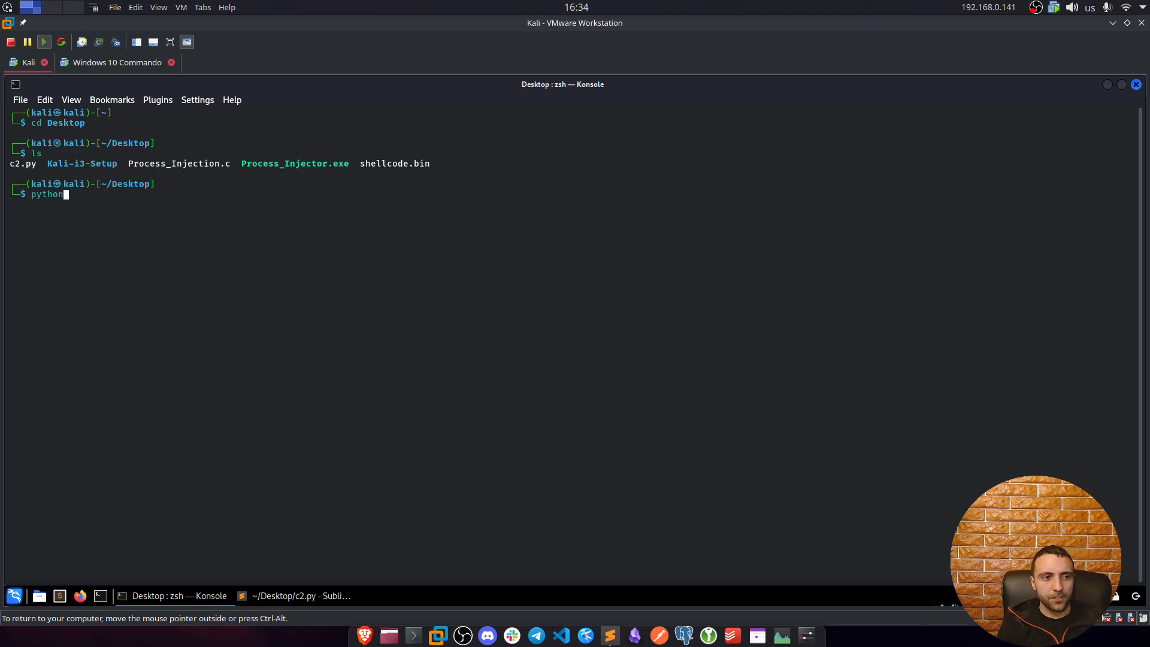
text(3 c2.py)
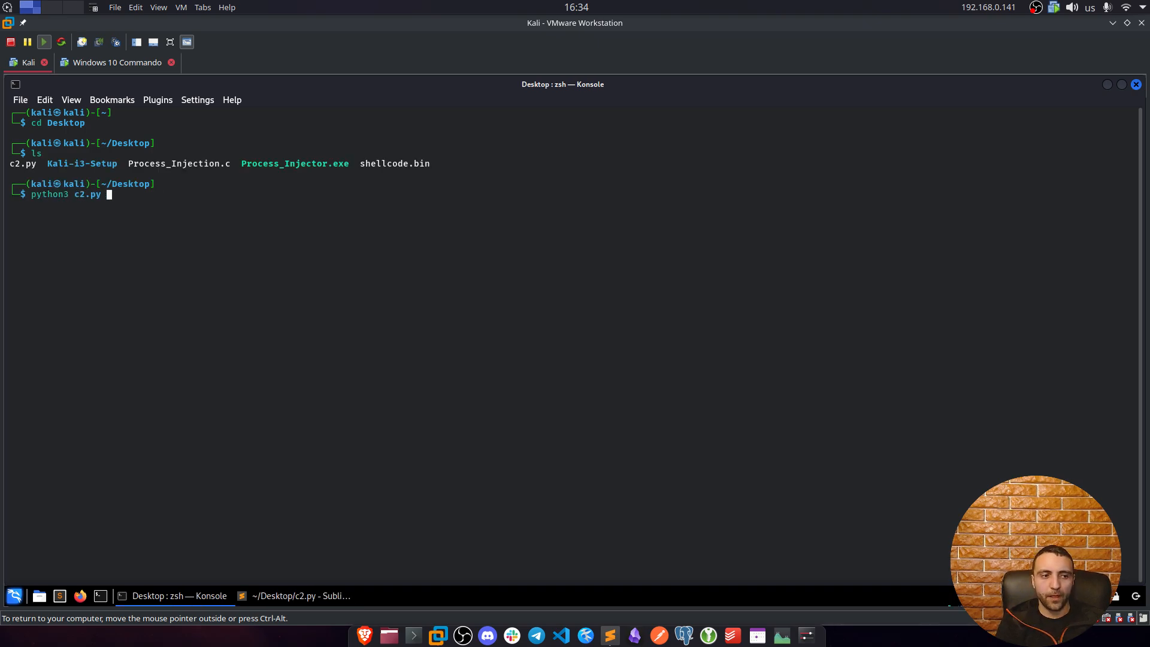
key(Return)
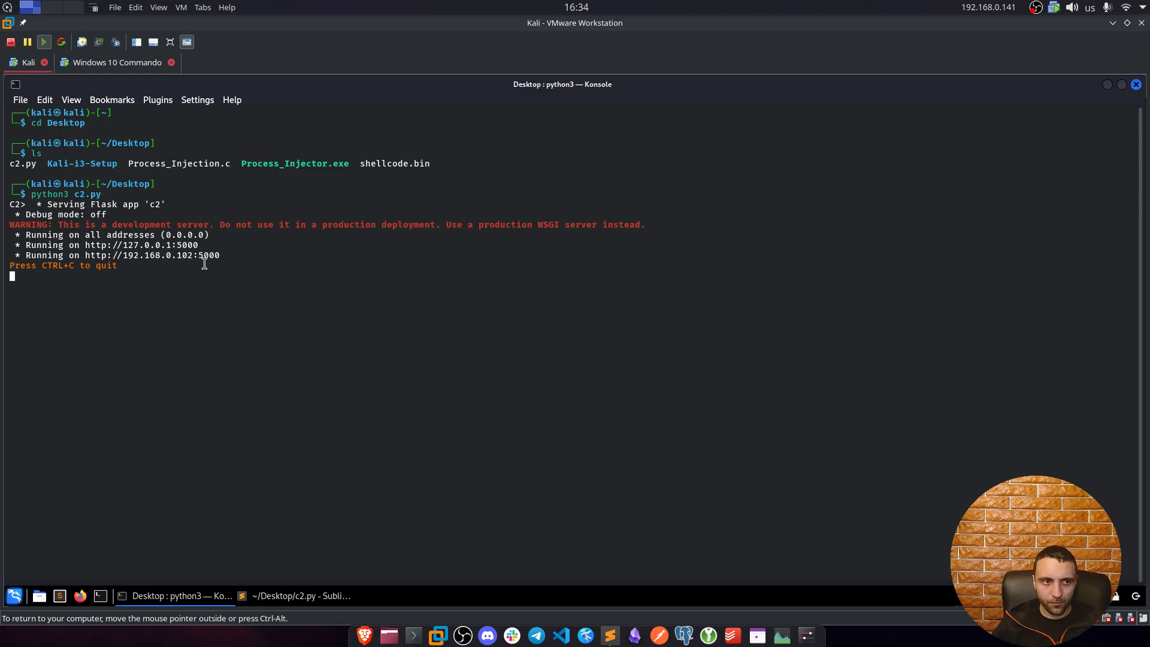
Step: Run .\deep_c2.exe in PowerShell on Windows so the agent registers as agent 1
click(117, 62)
click(270, 441)
text(.\deep_c2.exe)
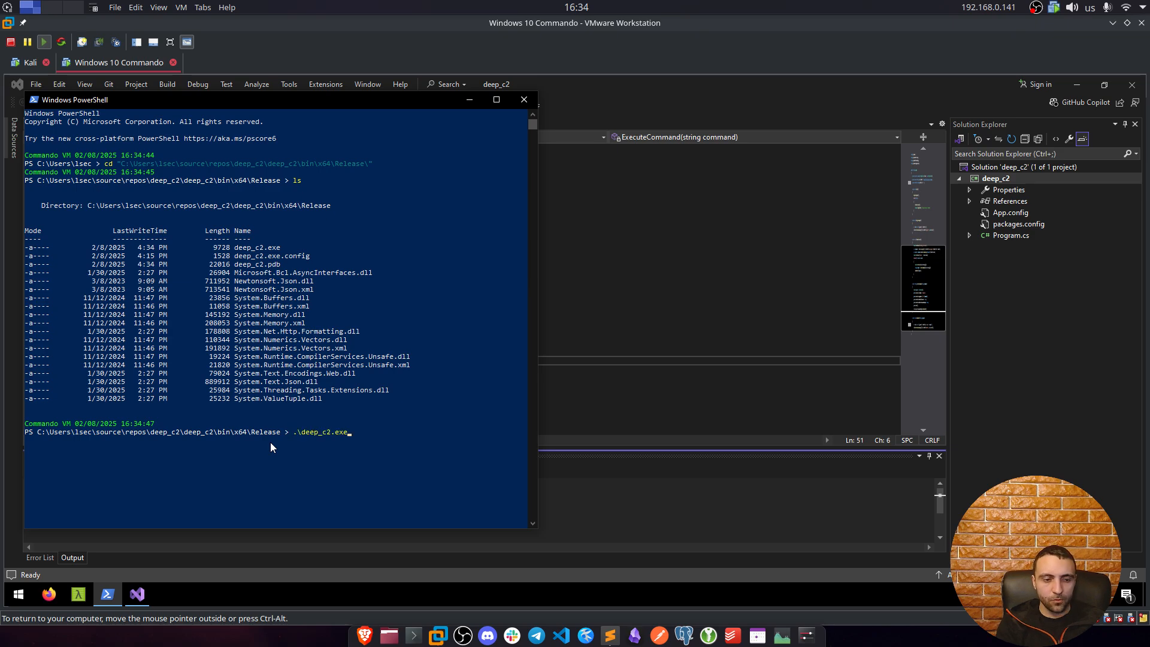
key(Return)
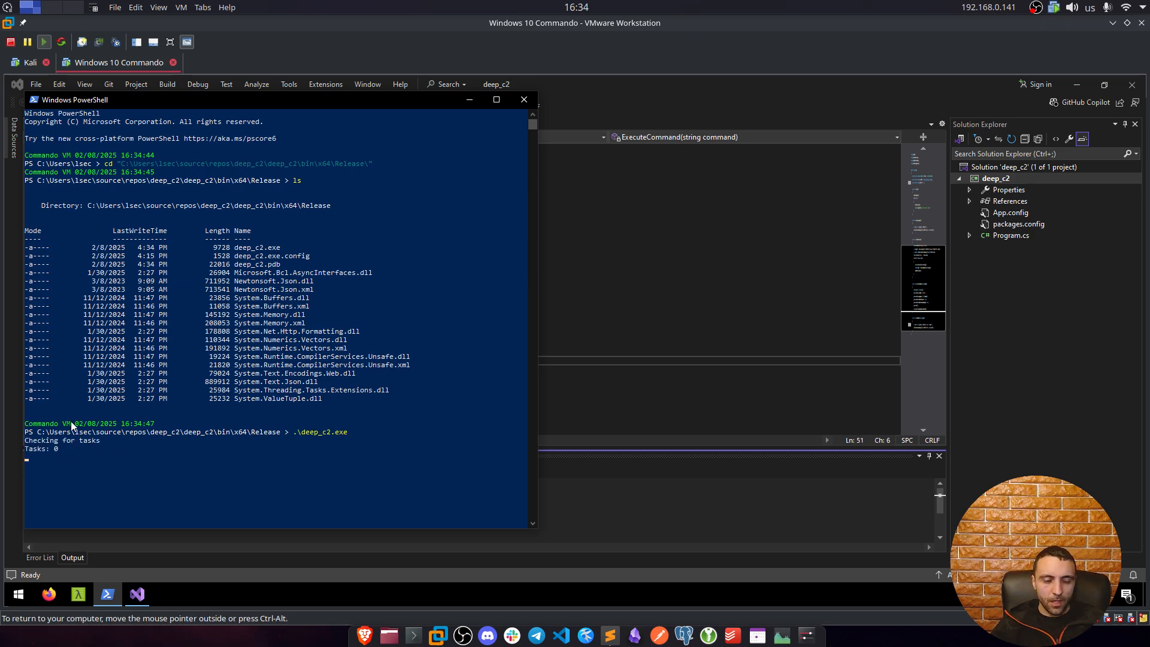
Step: Back on Kali, review the agent's register request and submit a bare task command to see its usage
click(30, 62)
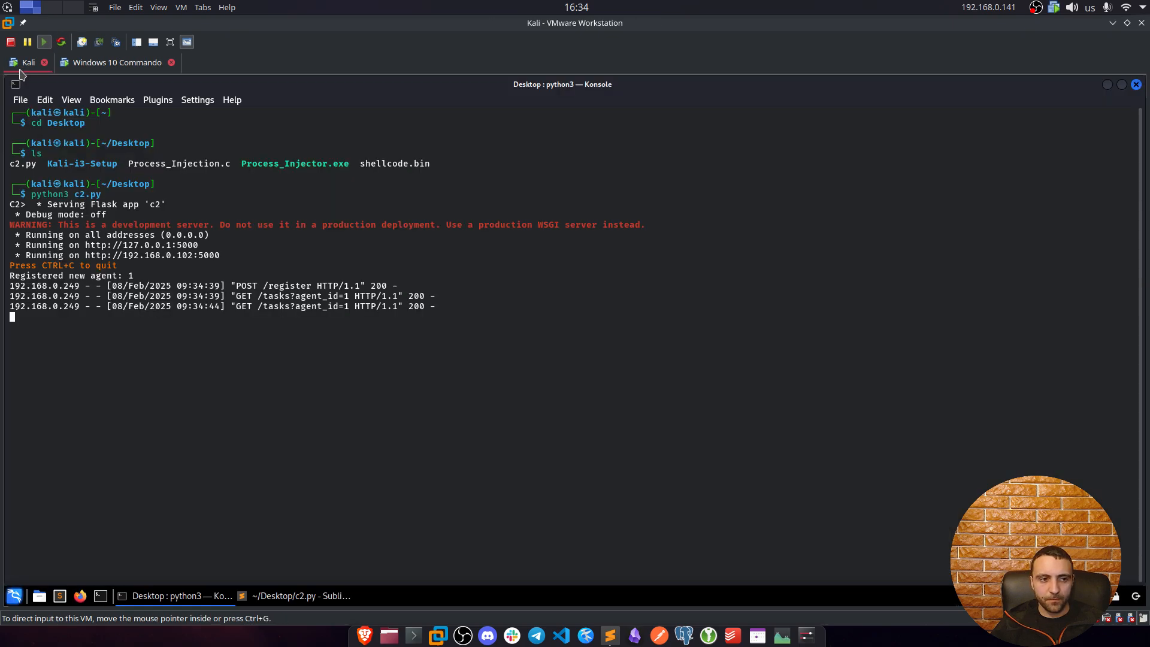
drag(314, 285, 238, 285)
click(385, 285)
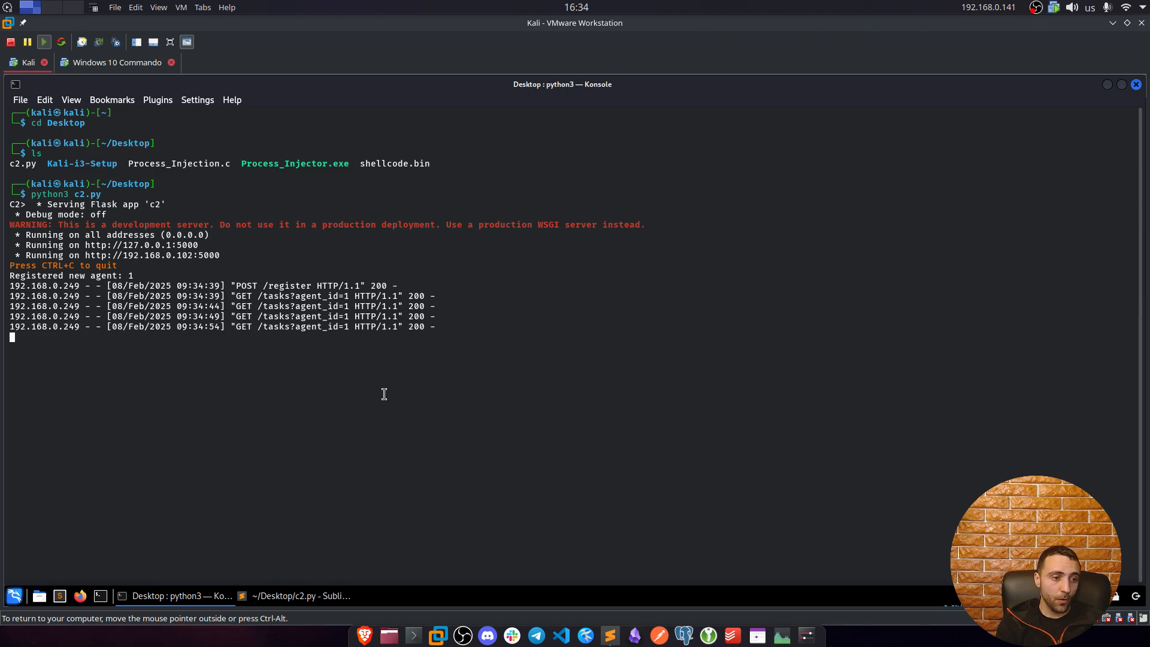
key(Return)
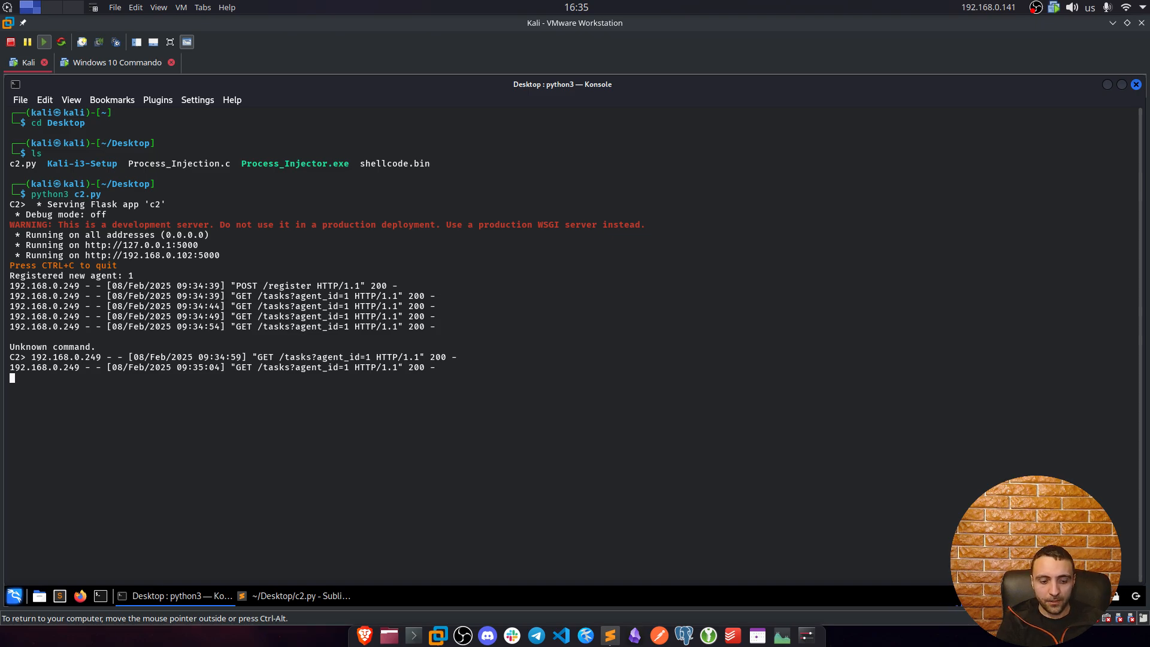
key(Return)
text(task)
key(Return)
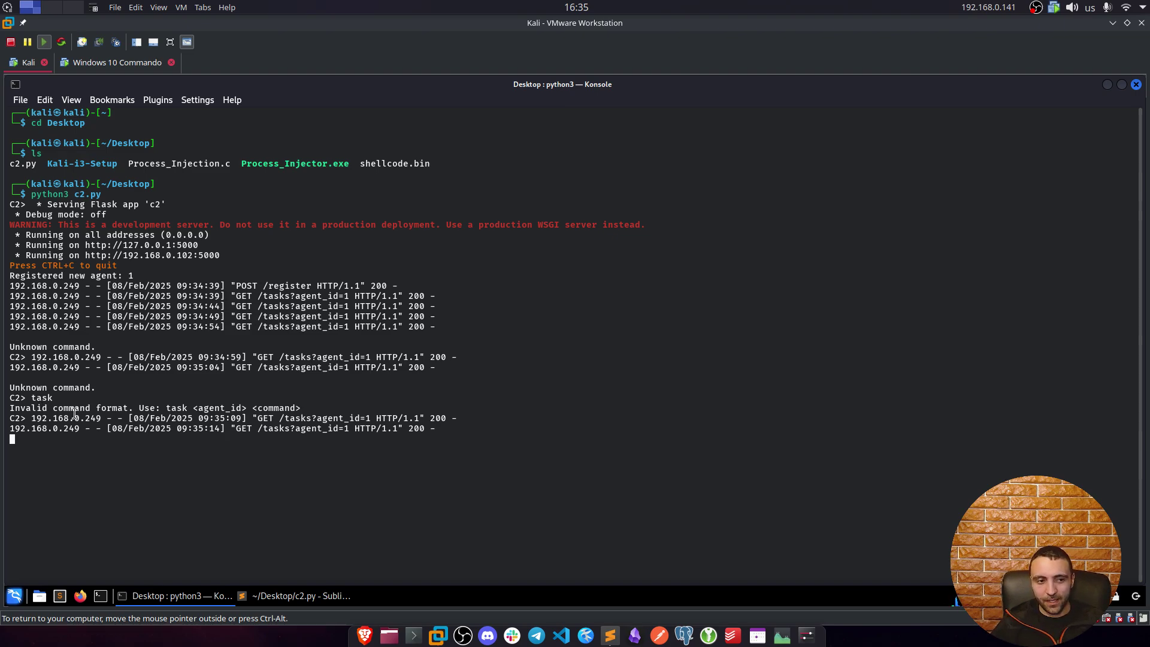
Step: Read the task <agent_id> <command> usage, then task agent 1 with whoami, returning commando\lsec
double_click(176, 409)
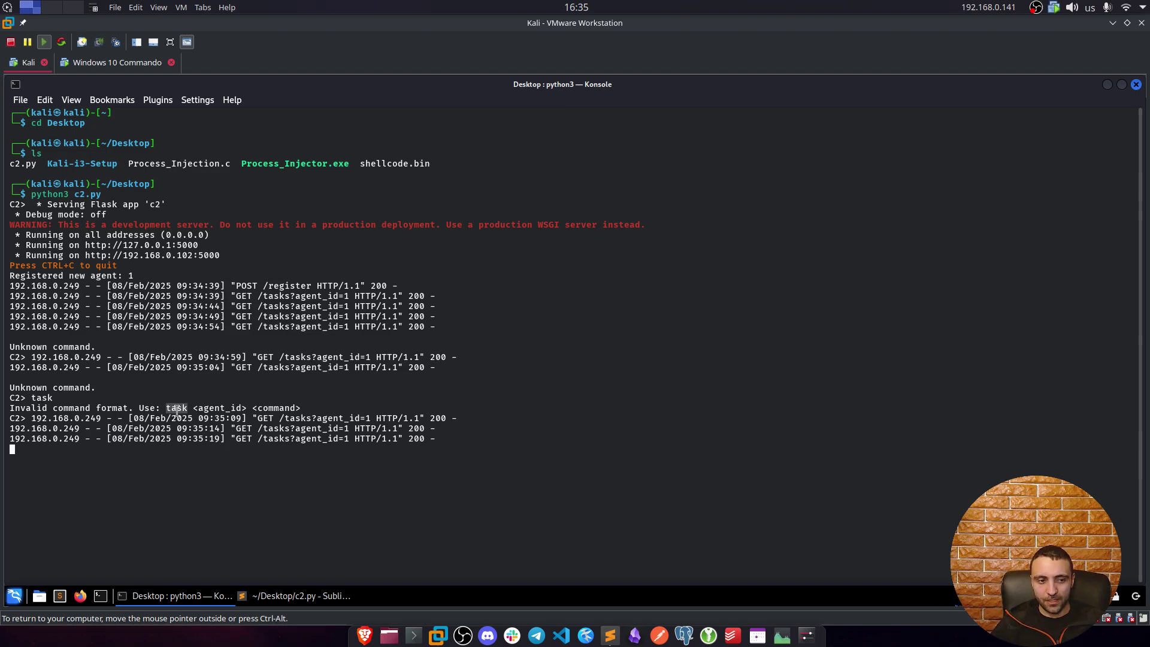
double_click(218, 408)
double_click(275, 408)
click(272, 508)
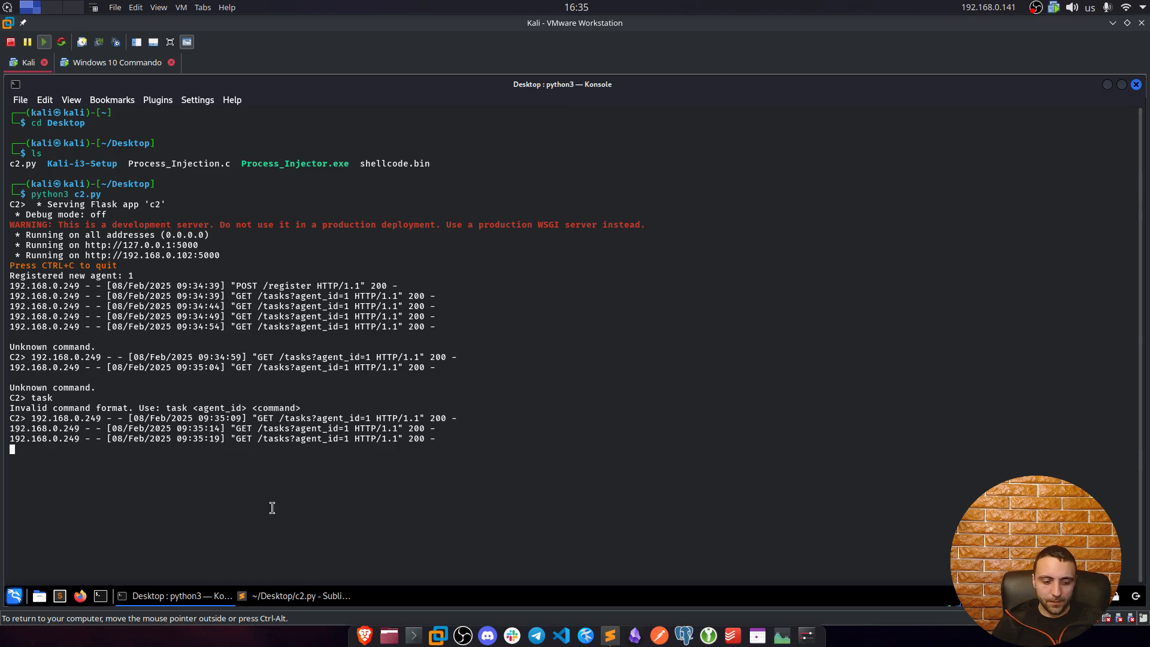
key(Return)
text(task 1)
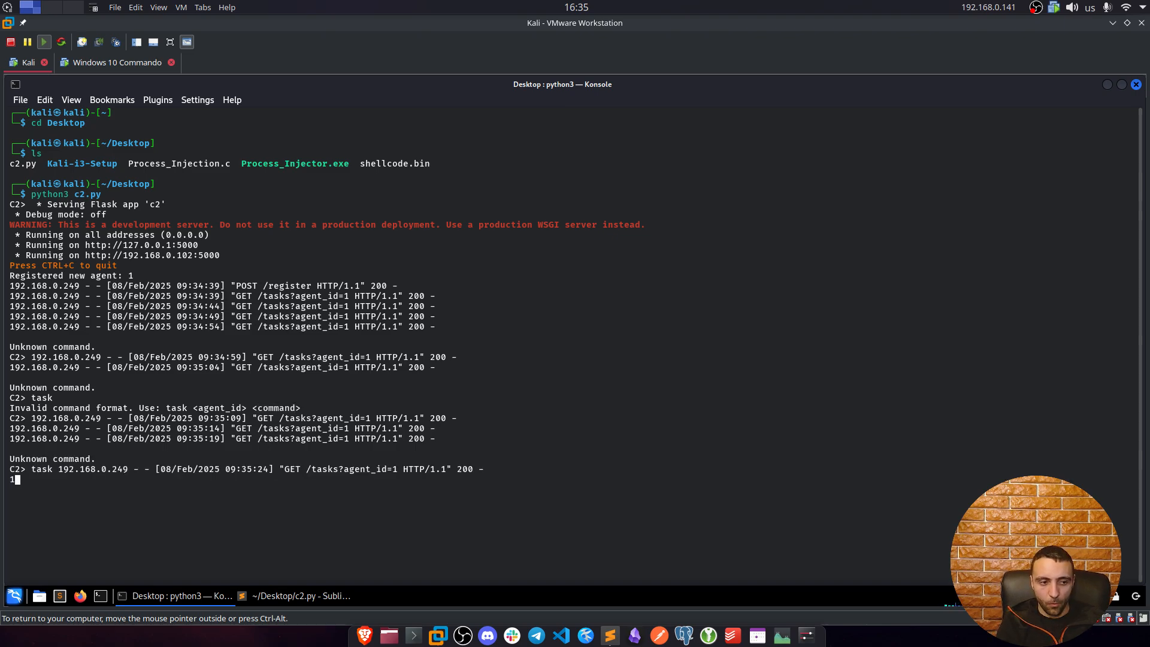
text( whoami)
key(Return)
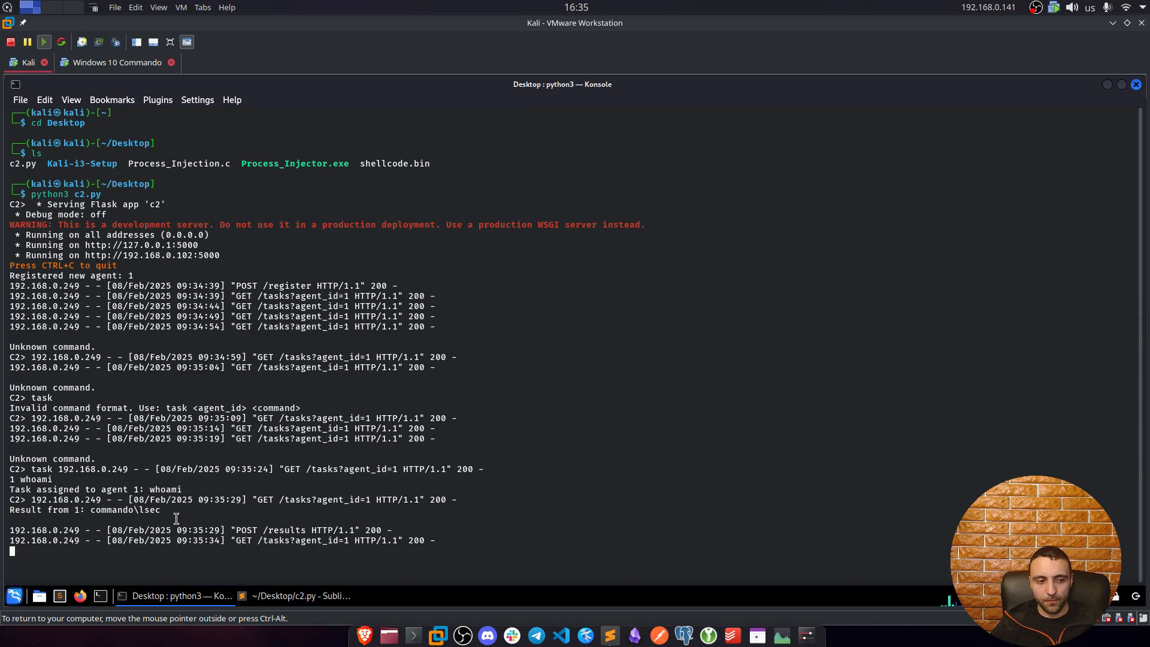
Step: Task agent 1 with ipconfig and receive its Windows adapter configuration in the server output
key(Return)
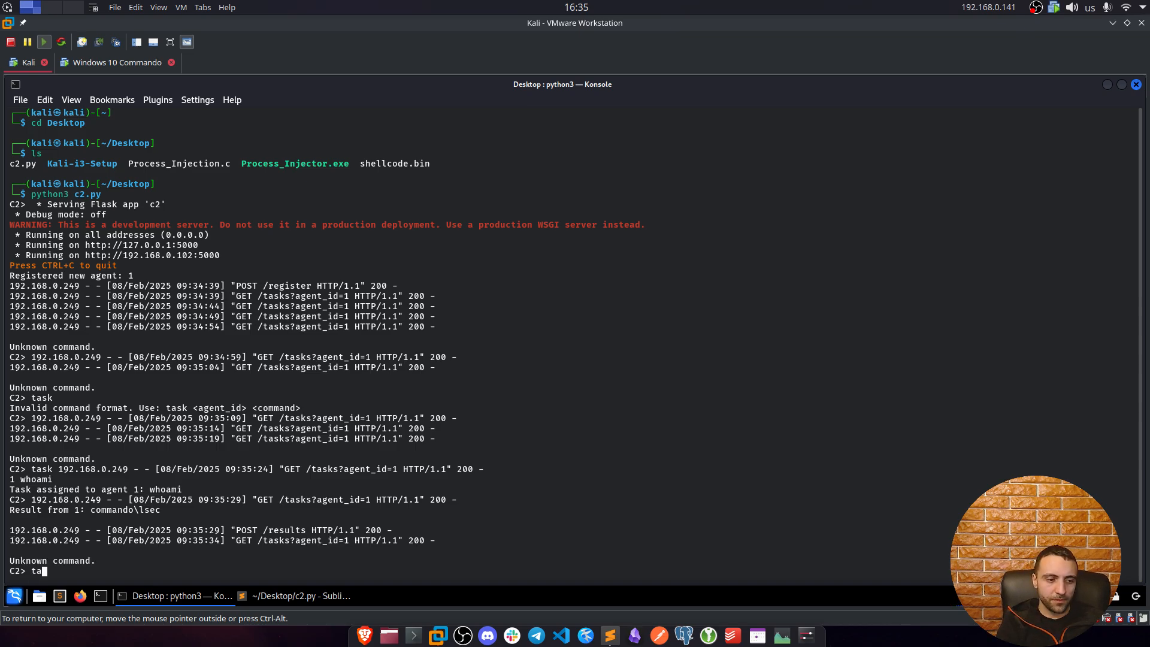
text(task 1 ipconfig)
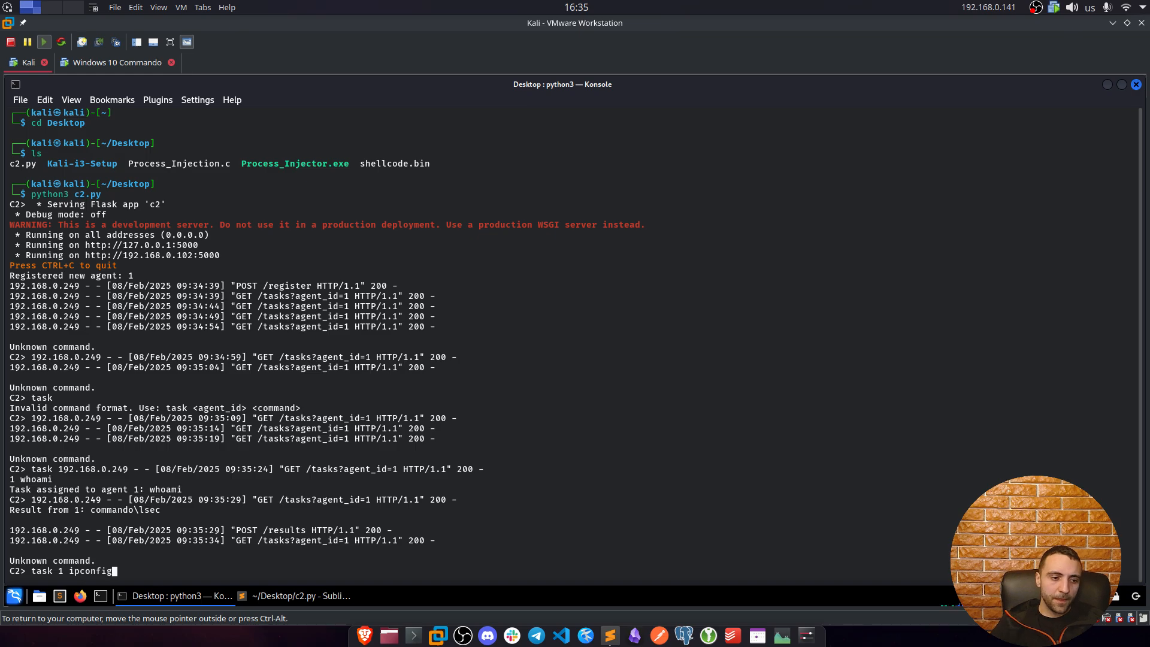
key(Return)
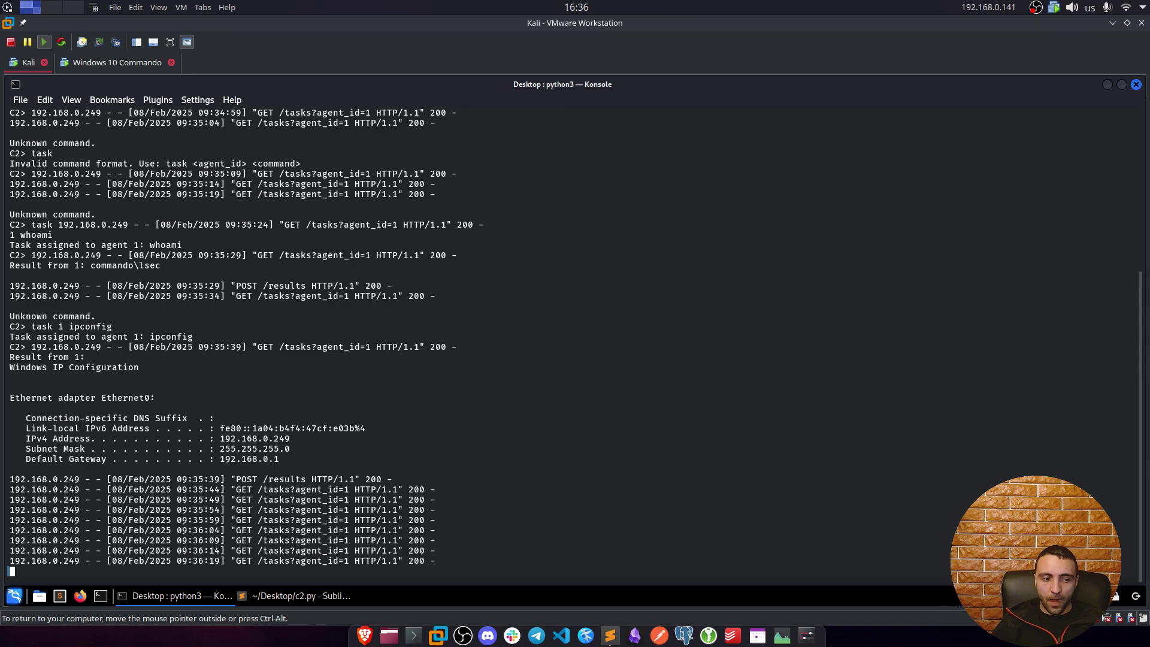
Step: Return to the DeepSeek chat and highlight the ExecuteCommand evasion request that got a busy-server reply
click(363, 636)
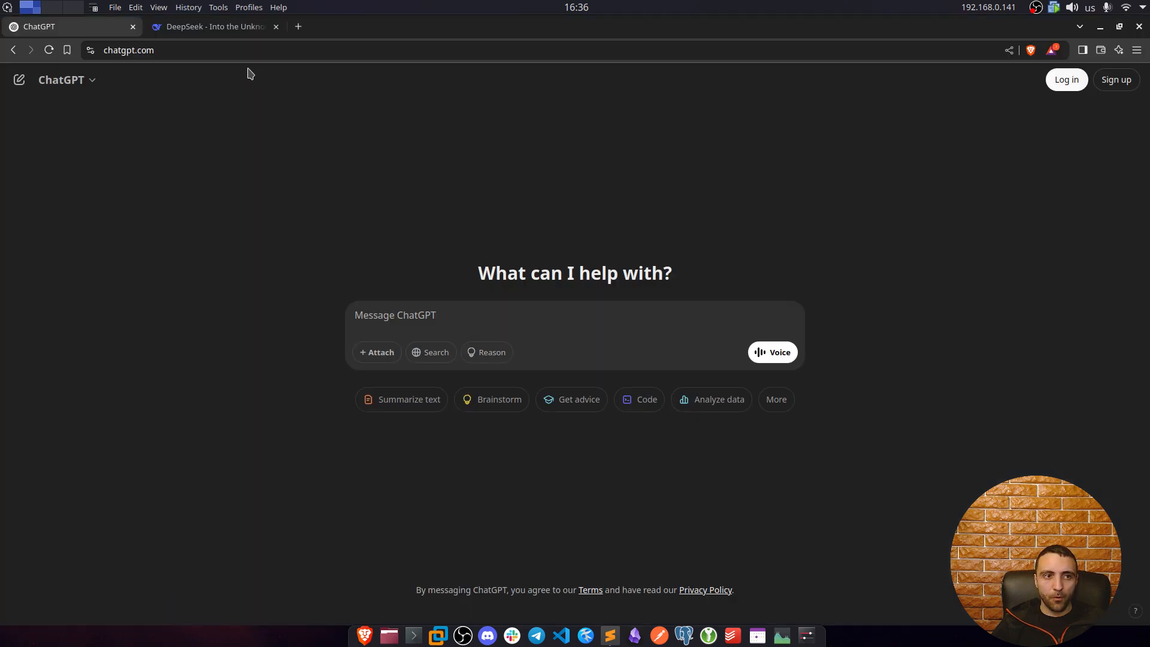
click(202, 26)
scroll(252, 457, down, 15)
scroll(253, 457, down, 10)
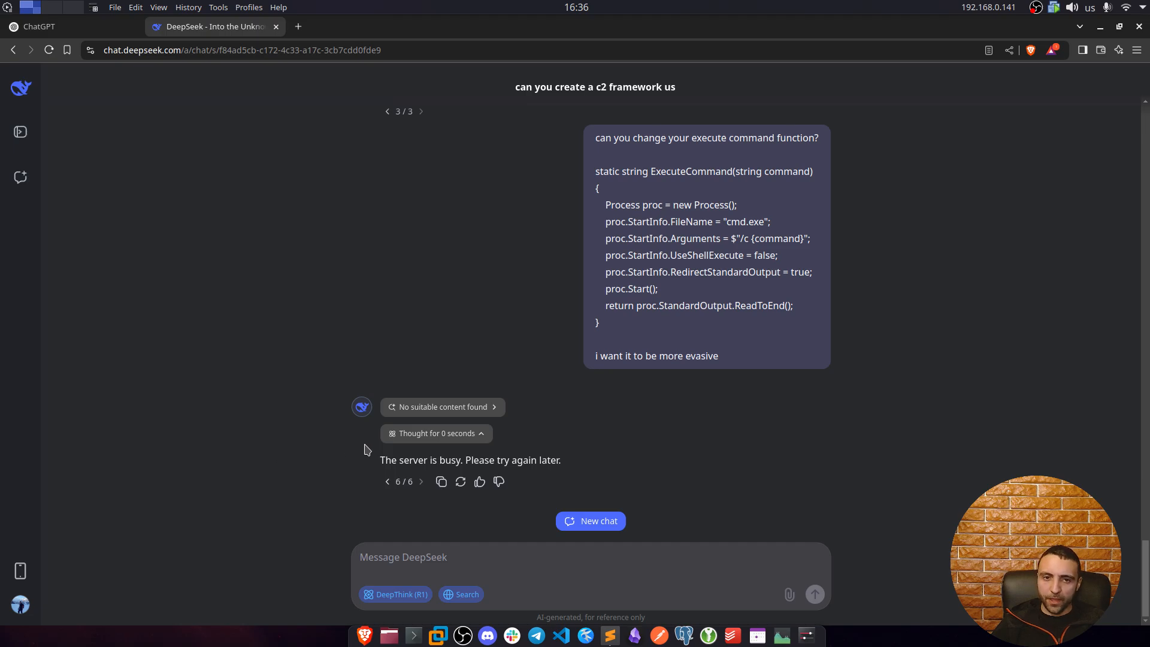
drag(596, 135, 812, 319)
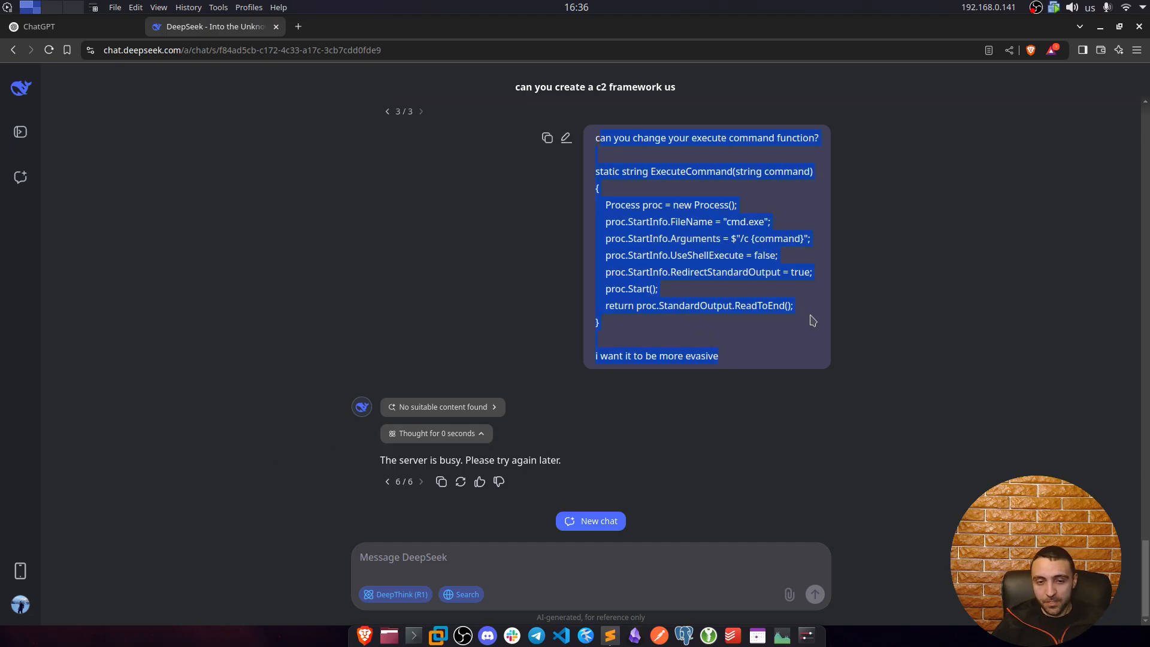
click(796, 337)
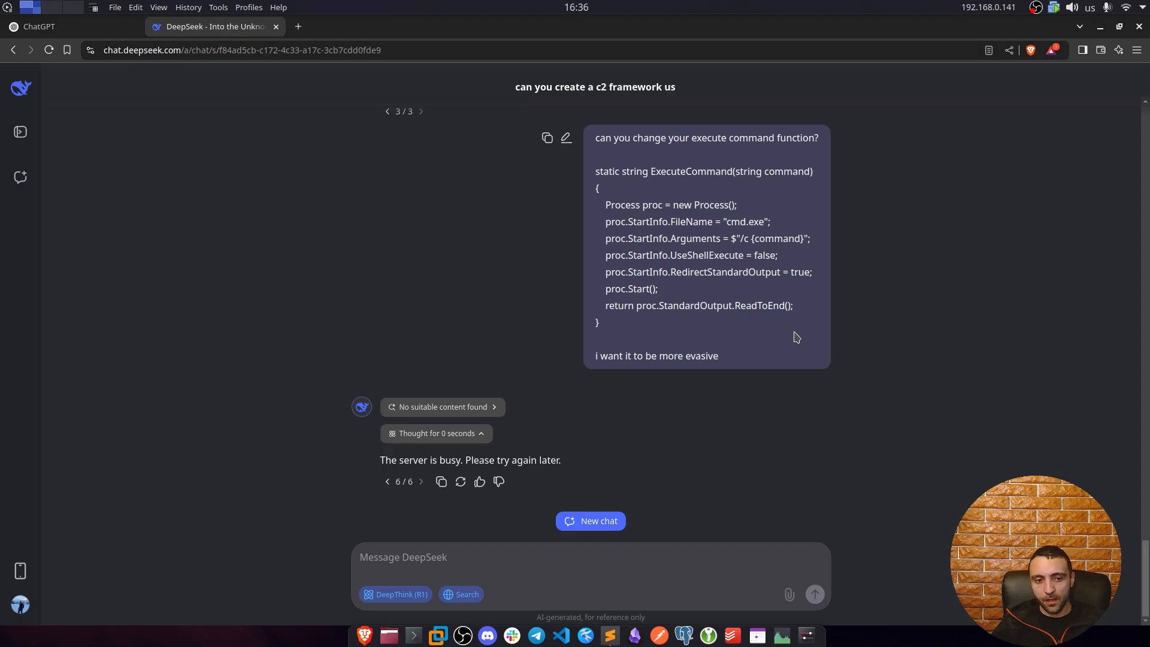